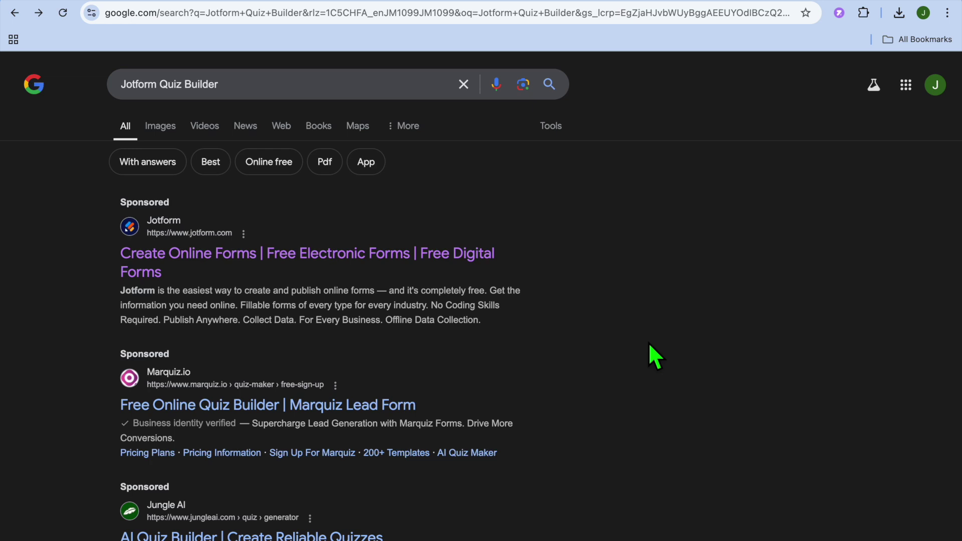
- Open Jotform's quiz maker from the Google results to reach its quiz template chooser
{"action": "scroll", "coordinate": [648, 343], "scroll_direction": "down", "scroll_amount": 7}
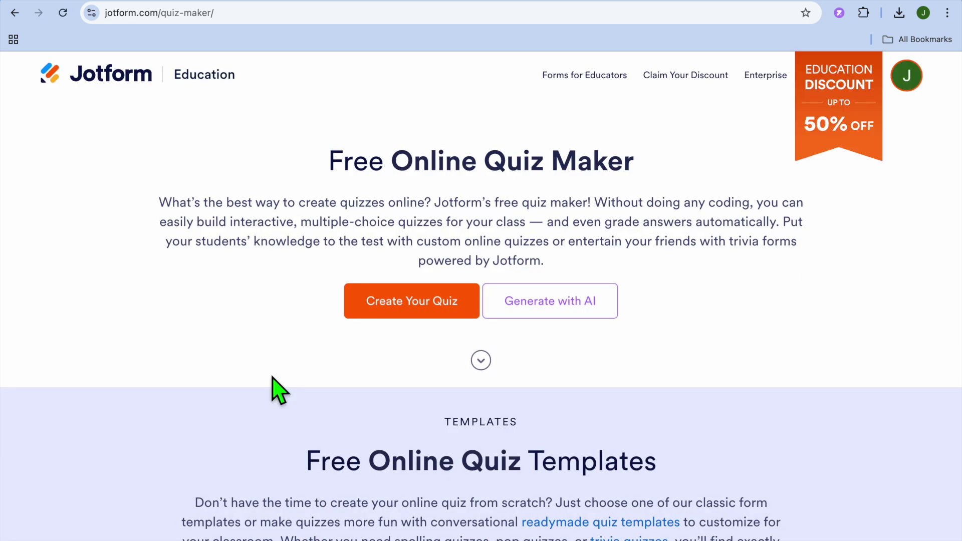
{"action": "left_click", "coordinate": [412, 312]}
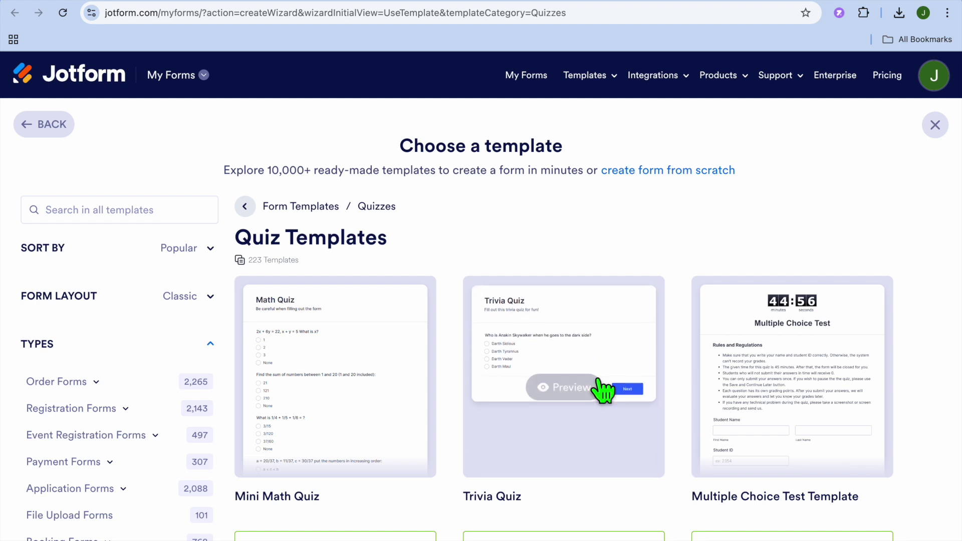
- Start a new quiz from scratch instead of a template, using the Classic Form layout
{"action": "scroll", "coordinate": [605, 391], "scroll_direction": "down", "scroll_amount": 4}
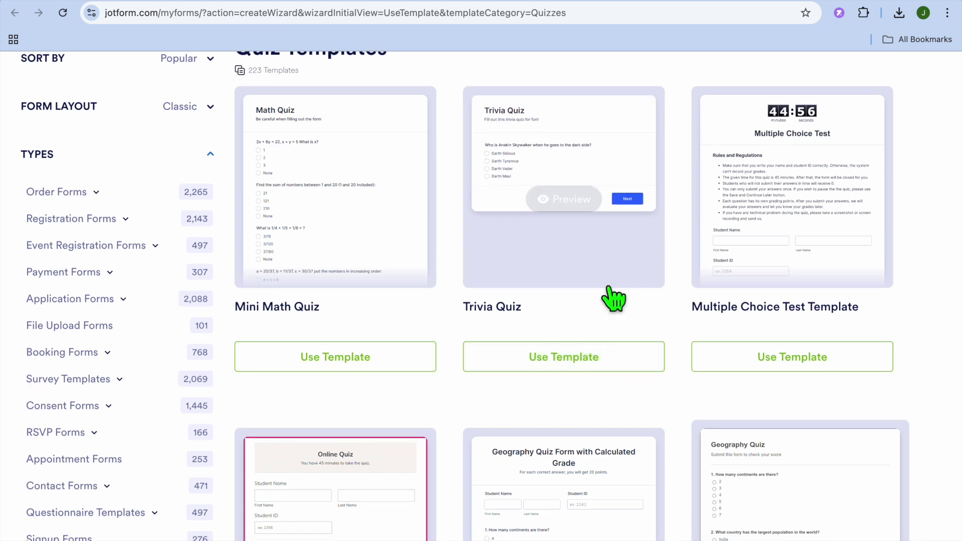
{"action": "mouse_move", "coordinate": [612, 293]}
{"action": "scroll", "coordinate": [612, 293], "scroll_direction": "up", "scroll_amount": 4}
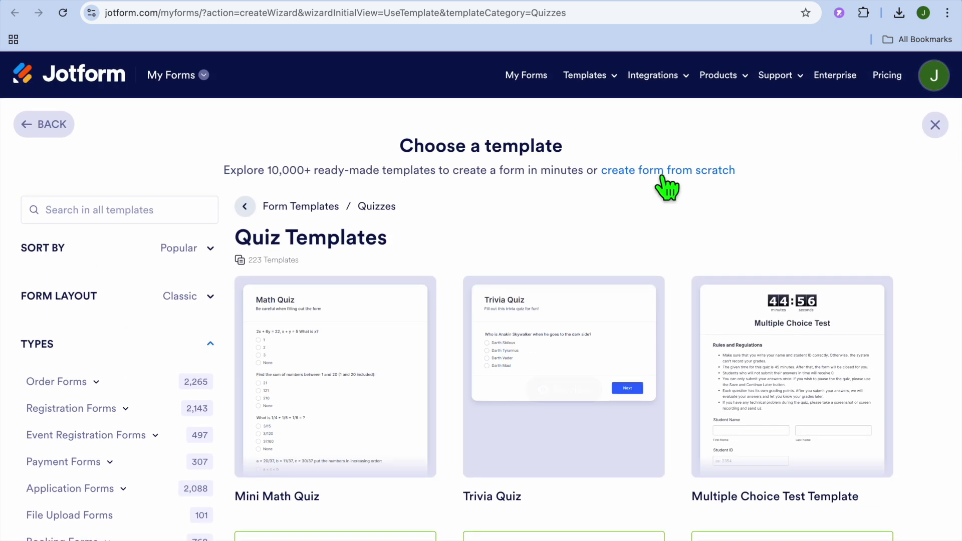
{"action": "left_click", "coordinate": [660, 175]}
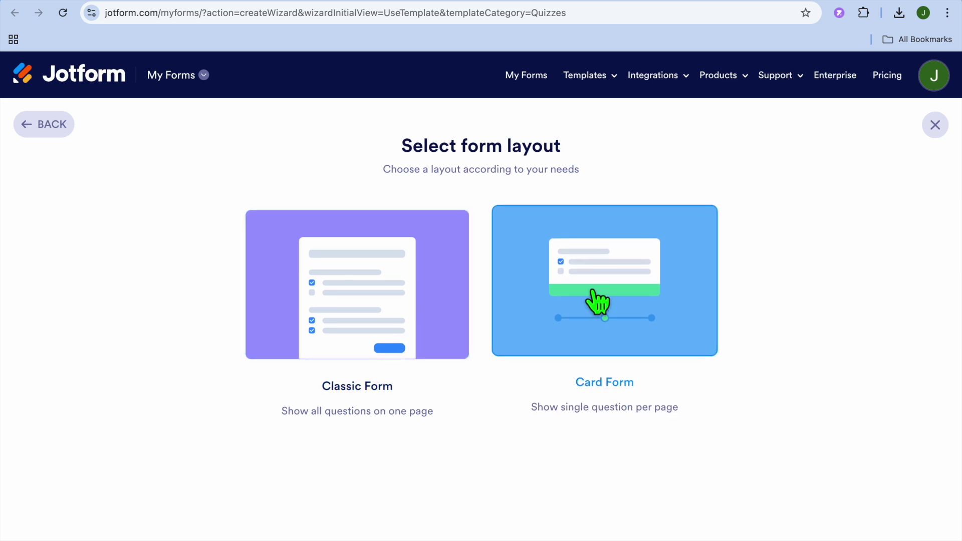
{"action": "left_click", "coordinate": [350, 318]}
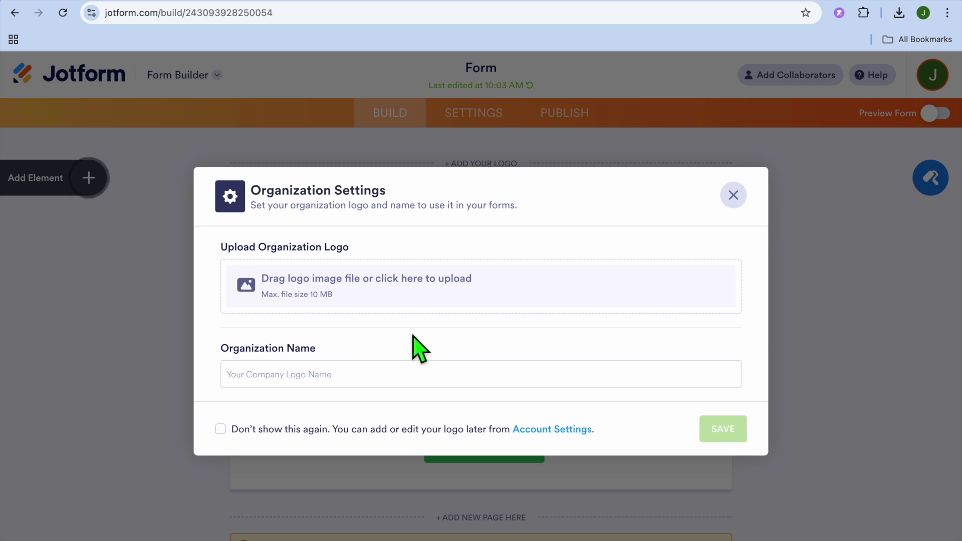
- Enter the organization name, tick Don't show this again, and save the Organization Settings
{"action": "left_click", "coordinate": [371, 380]}
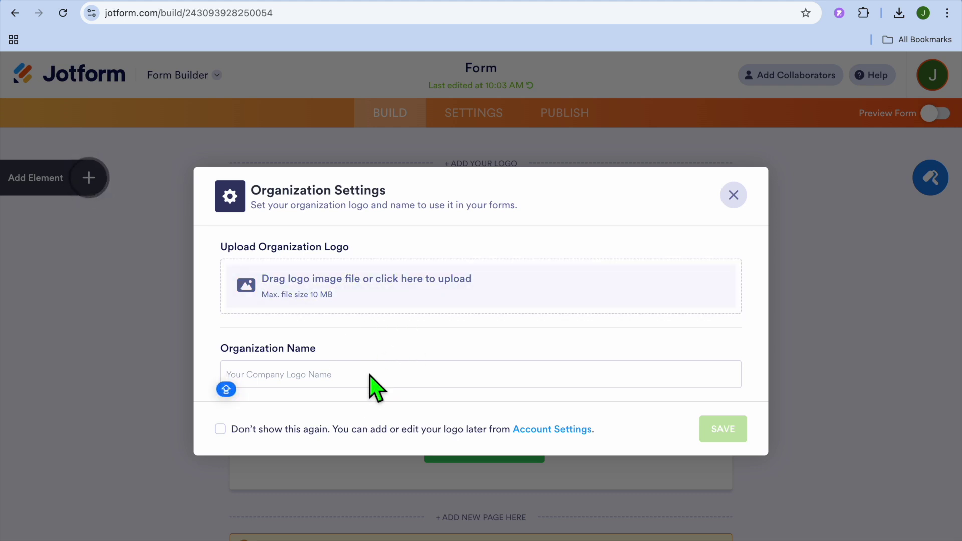
{"action": "type", "text": "JASON T"}
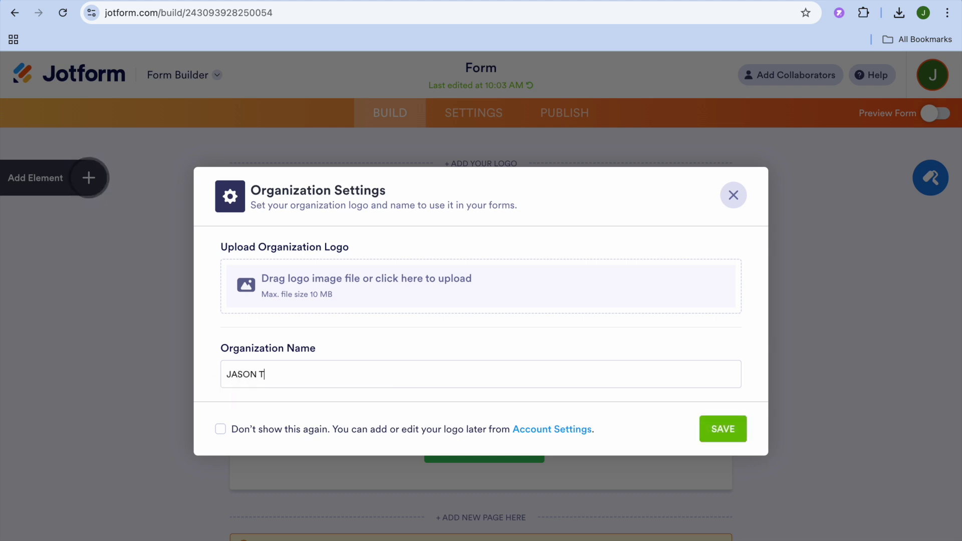
{"action": "type", "text": "UTORIA"}
{"action": "type", "text": "K"}
{"action": "type", "text": "LS"}
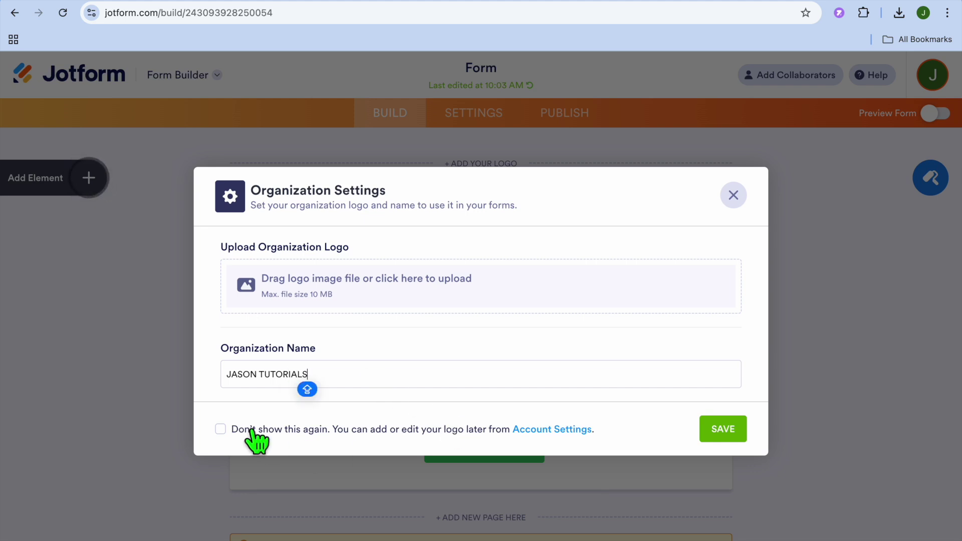
{"action": "left_click", "coordinate": [220, 429]}
{"action": "left_click", "coordinate": [709, 437]}
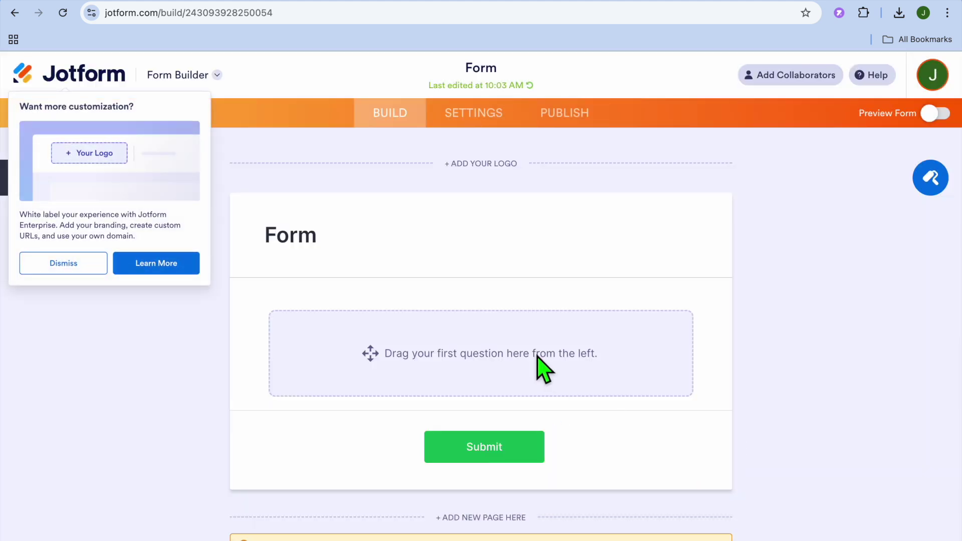
- Dismiss the 'Want more customization?' popup and bring up the Form Elements list
{"action": "scroll", "coordinate": [541, 366], "scroll_direction": "down", "scroll_amount": 3}
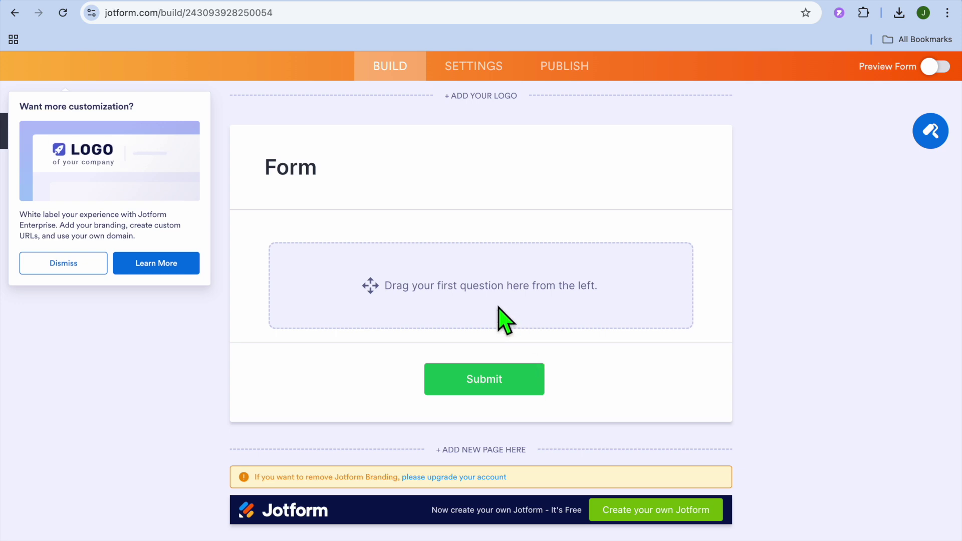
{"action": "left_click", "coordinate": [103, 271]}
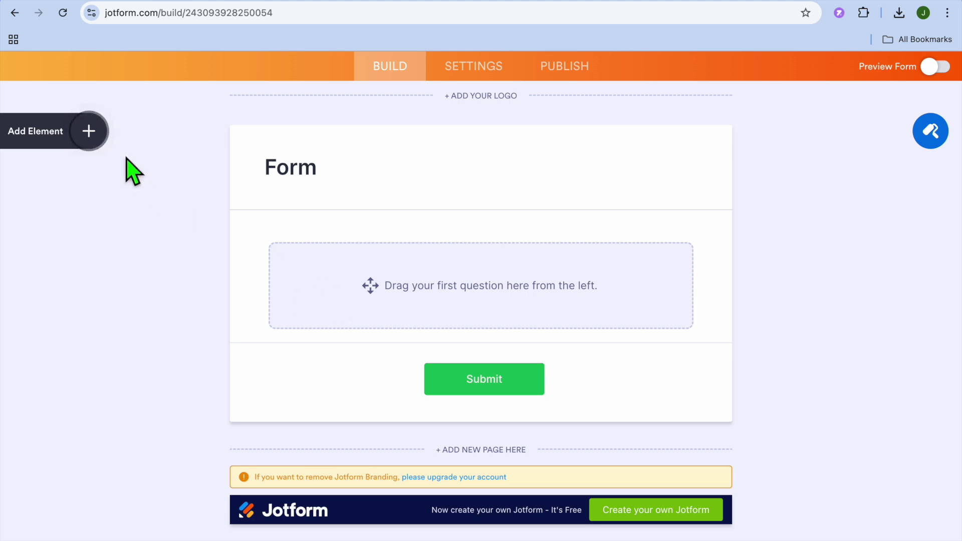
{"action": "left_click", "coordinate": [89, 133]}
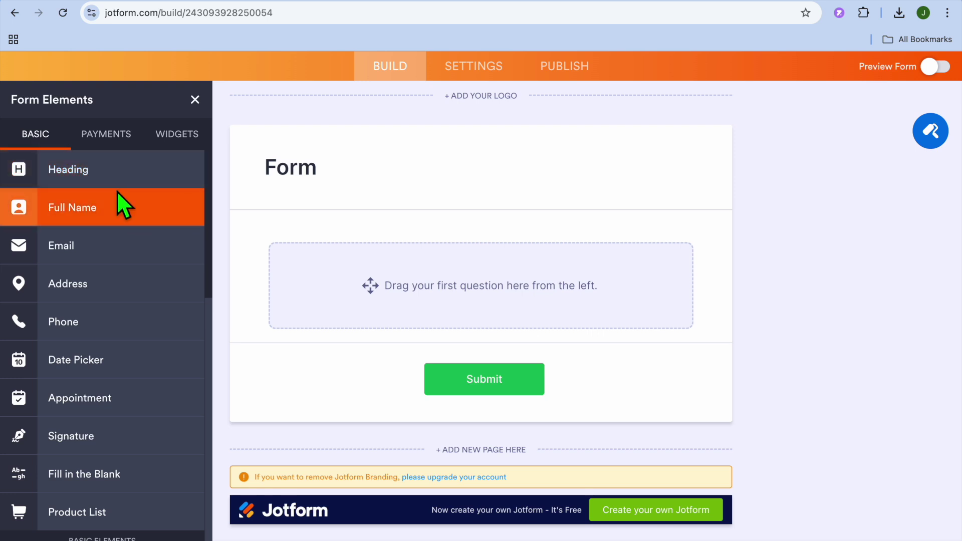
- Add a Heading and, below it, a Multiple Choice question to the form
{"action": "left_click_drag", "start_coordinate": [108, 192], "coordinate": [445, 246]}
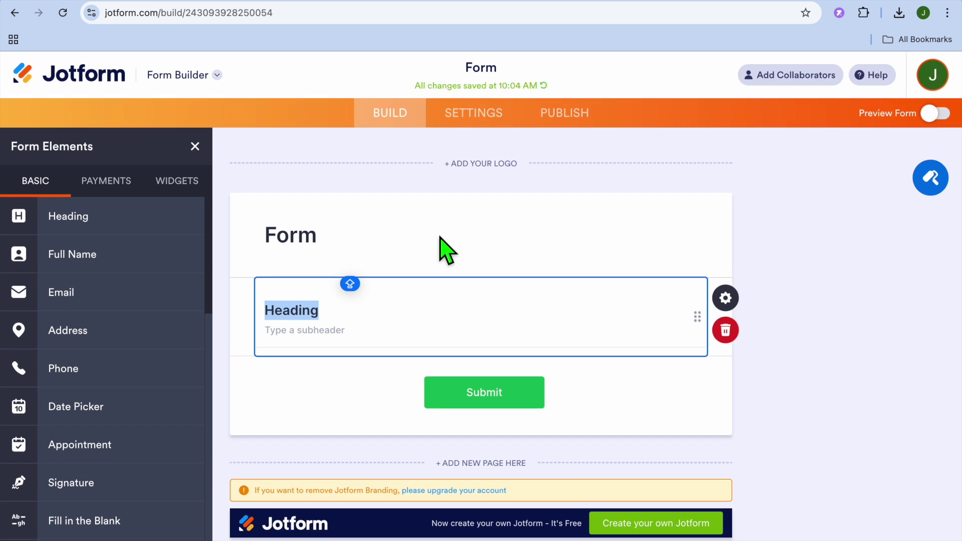
{"action": "scroll", "coordinate": [150, 351], "scroll_direction": "down", "scroll_amount": 5}
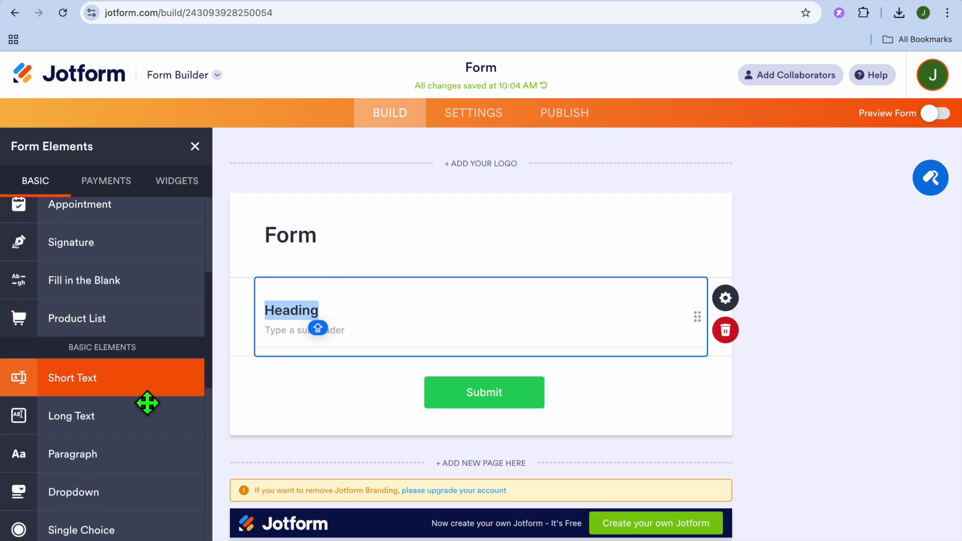
{"action": "scroll", "coordinate": [147, 402], "scroll_direction": "down", "scroll_amount": 2}
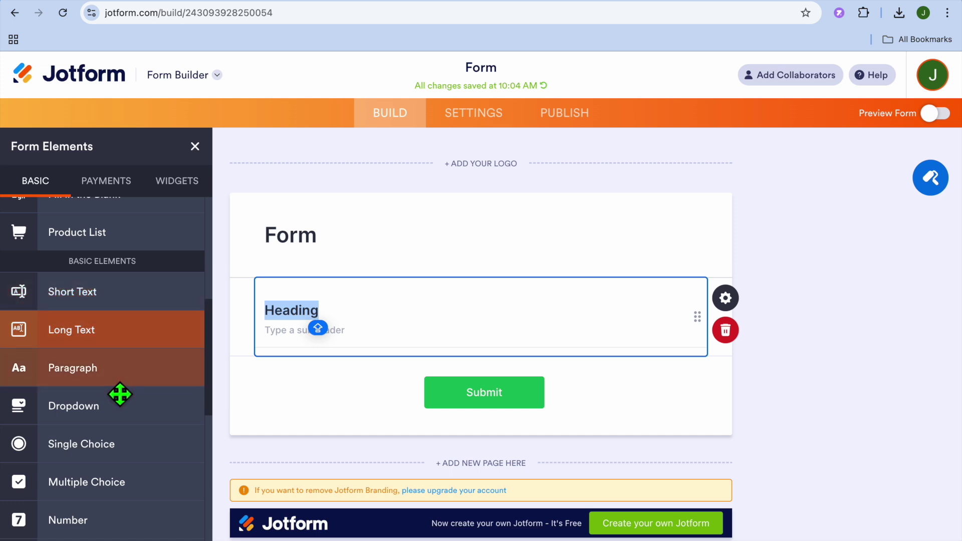
{"action": "scroll", "coordinate": [147, 467], "scroll_direction": "down", "scroll_amount": 1}
{"action": "key", "text": "Caps_Lock"}
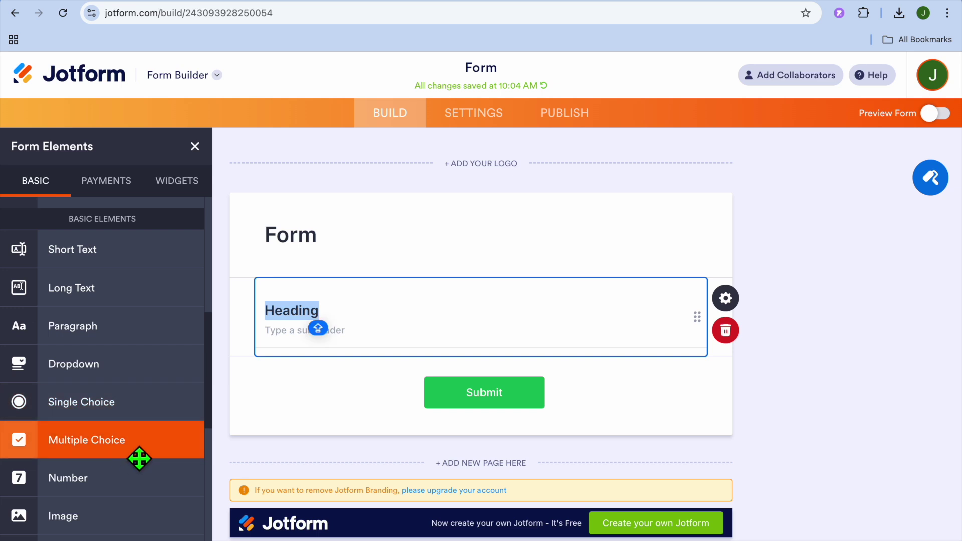
{"action": "left_click_drag", "start_coordinate": [135, 458], "coordinate": [414, 383]}
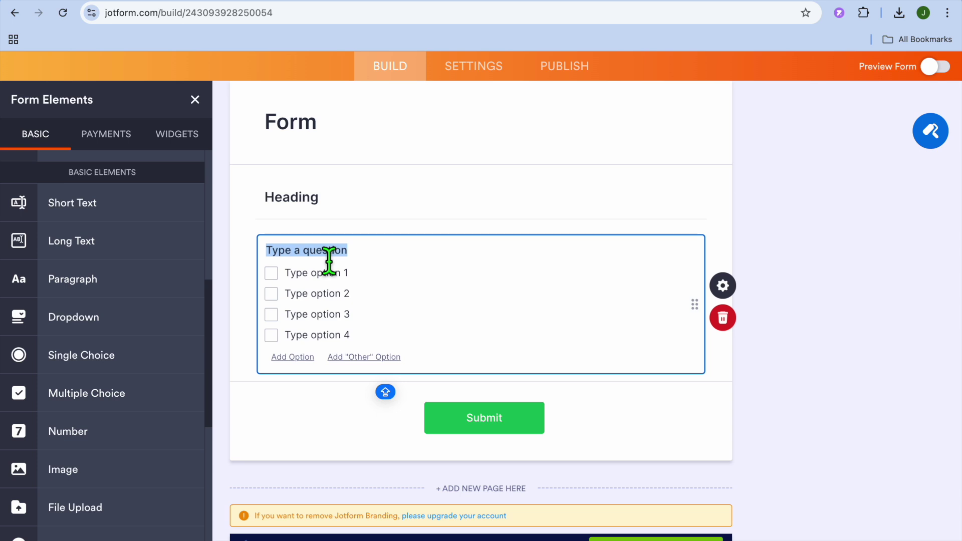
- Label the question 'WHAT DAY COMES AFTER SATURDAY' with options SUNDAY and MONDAY
{"action": "type", "text": "WHAT D"}
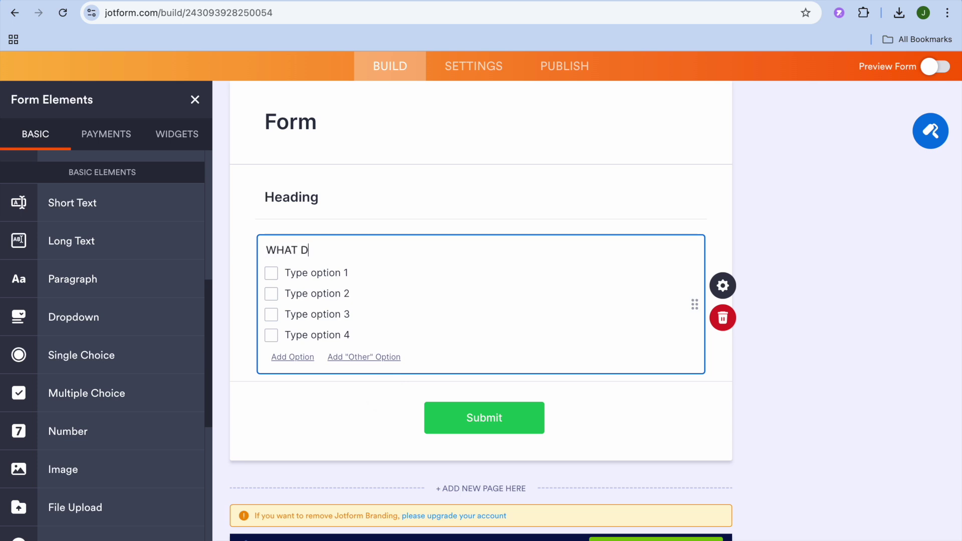
{"action": "type", "text": "AY COMES AFTER SATURDAY"}
{"action": "key", "text": "Tab"}
{"action": "type", "text": "S"}
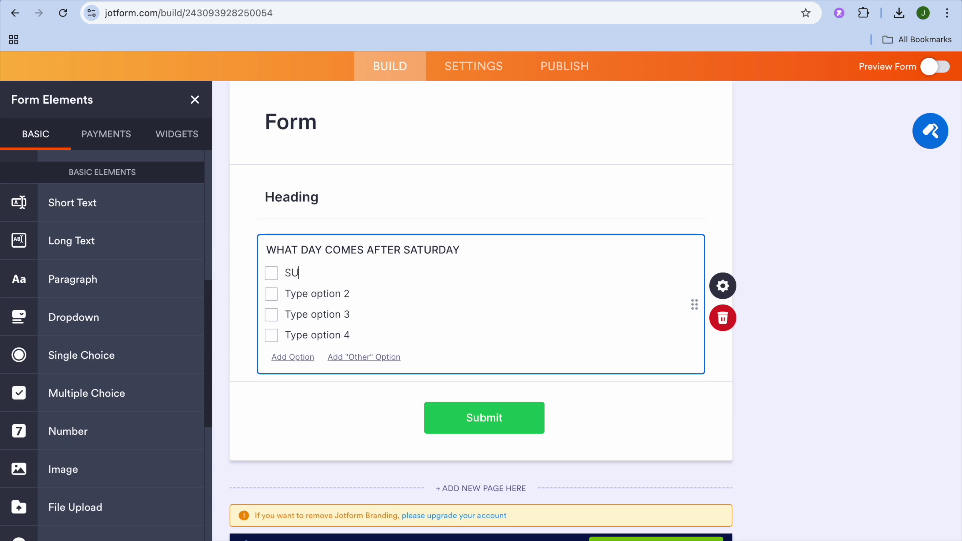
{"action": "left_click", "coordinate": [328, 296]}
{"action": "type", "text": "MONDAY"}
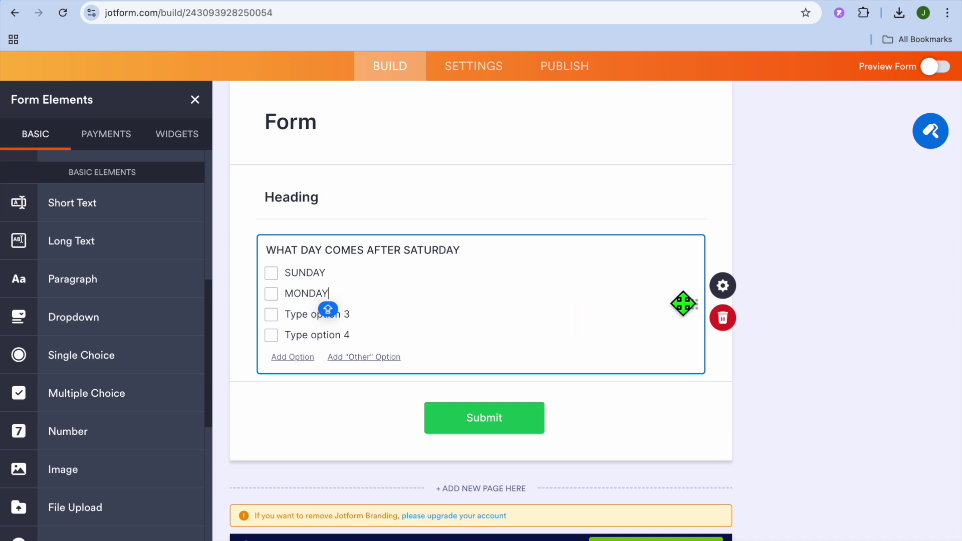
- Turn on Calculation Values in the multiple-choice question's Options properties
{"action": "left_click", "coordinate": [729, 293]}
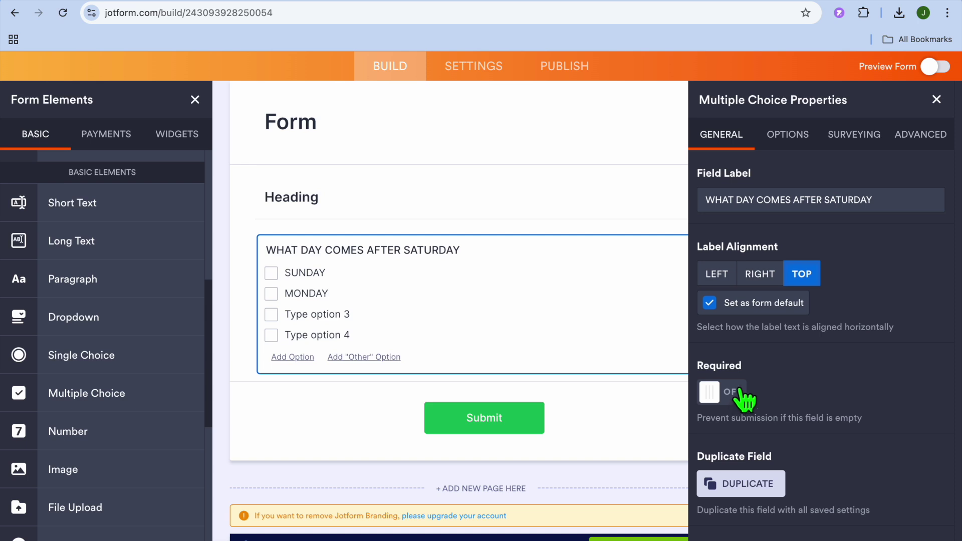
{"action": "left_click", "coordinate": [790, 140]}
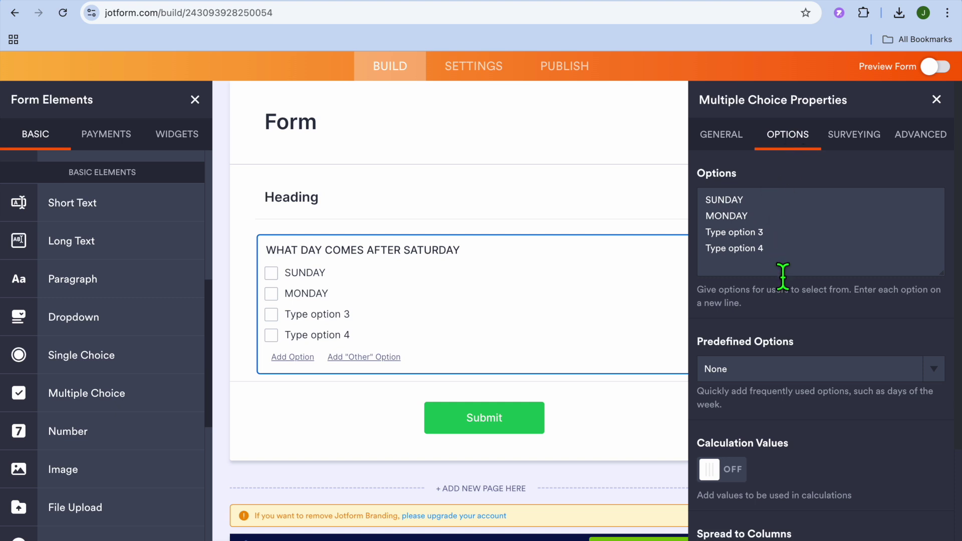
{"action": "scroll", "coordinate": [782, 276], "scroll_direction": "down", "scroll_amount": 3}
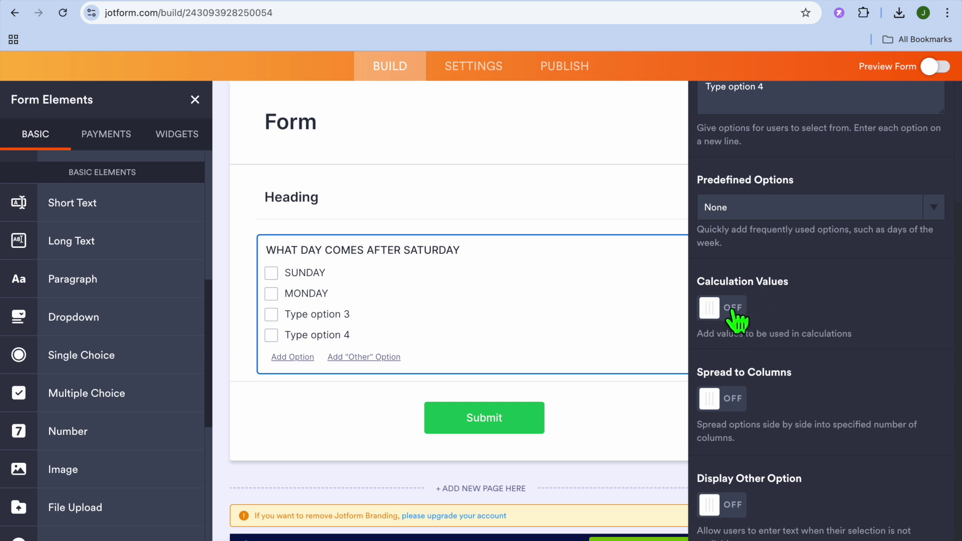
{"action": "left_click", "coordinate": [710, 308]}
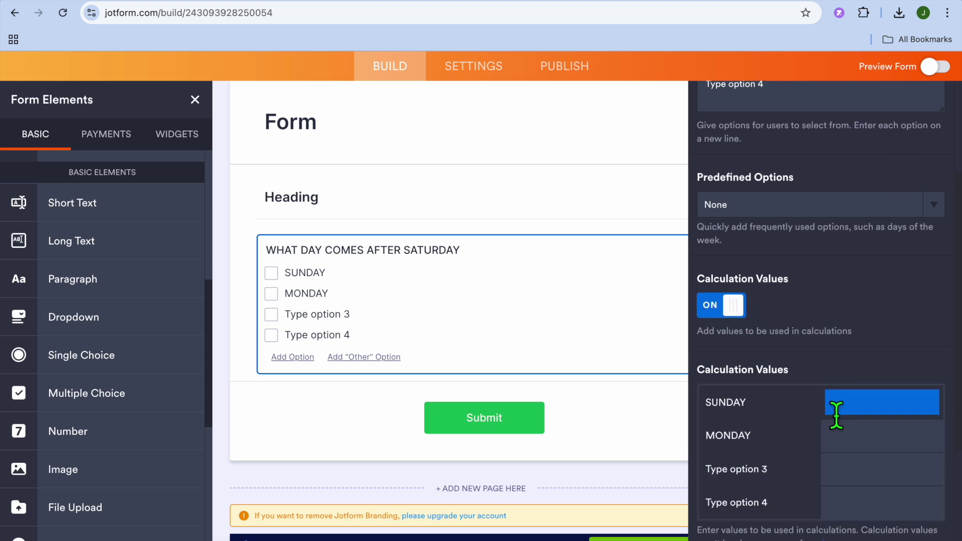
- Give SUNDAY a calculation value of 10 and the other three options 0
{"action": "scroll", "coordinate": [836, 406], "scroll_direction": "down", "scroll_amount": 1}
{"action": "scroll", "coordinate": [836, 414], "scroll_direction": "down", "scroll_amount": 1}
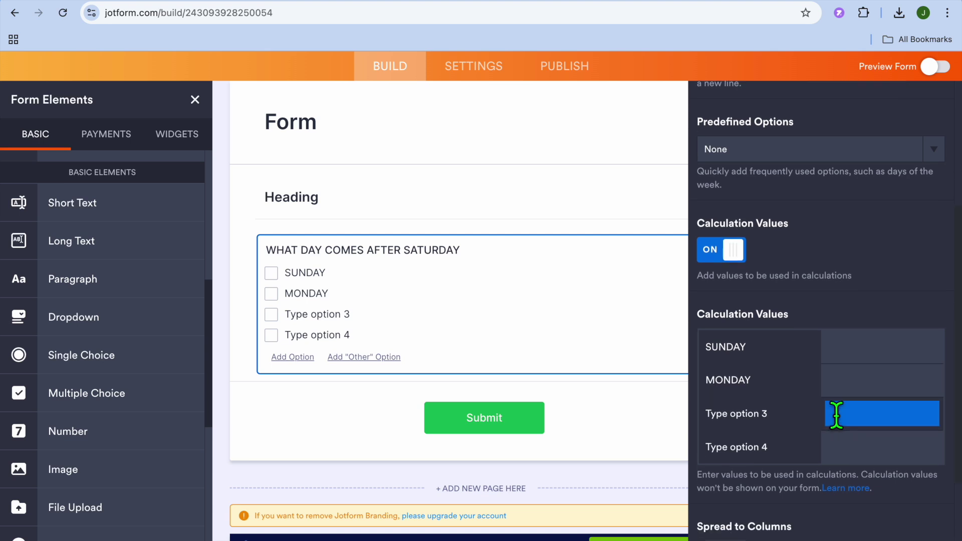
{"action": "left_click", "coordinate": [853, 357]}
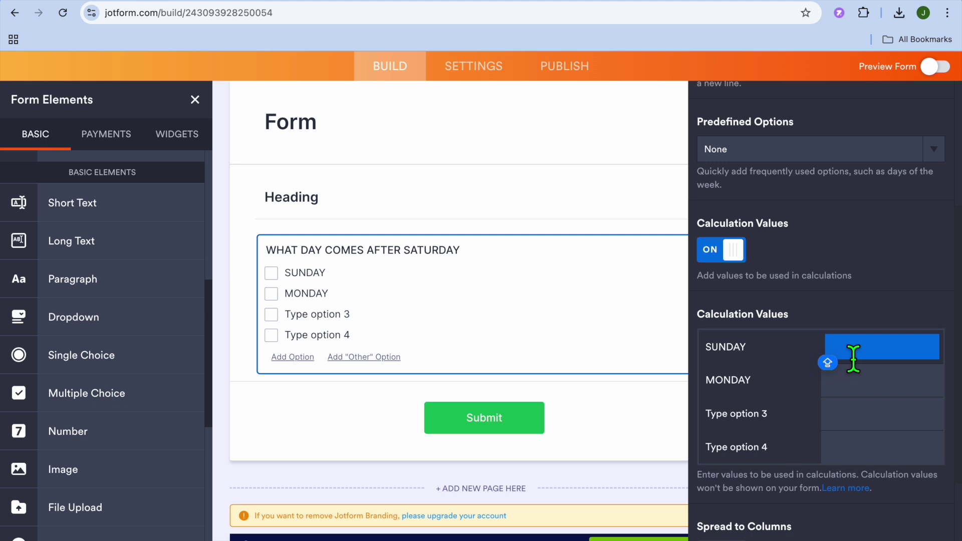
{"action": "type", "text": "10"}
{"action": "left_click", "coordinate": [875, 393]}
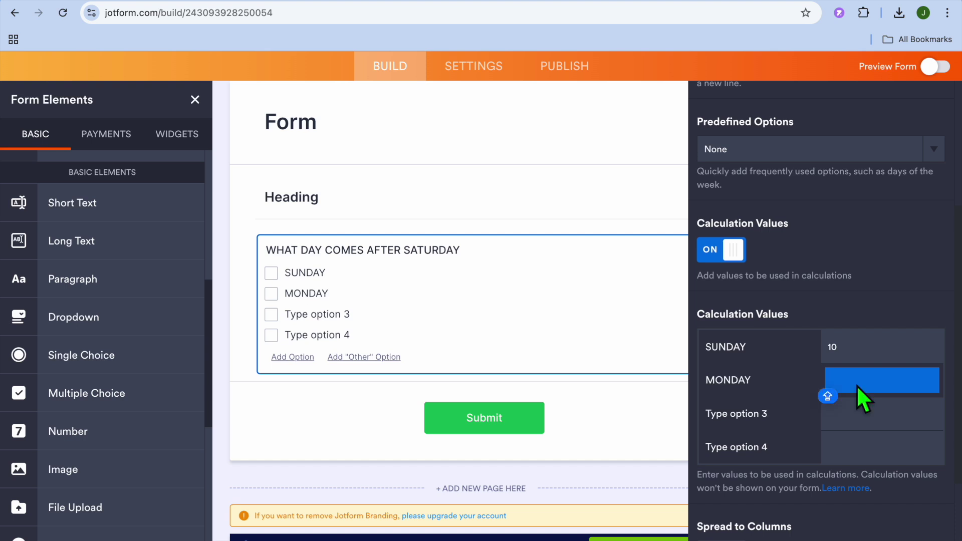
{"action": "type", "text": "0"}
{"action": "left_click", "coordinate": [859, 420]}
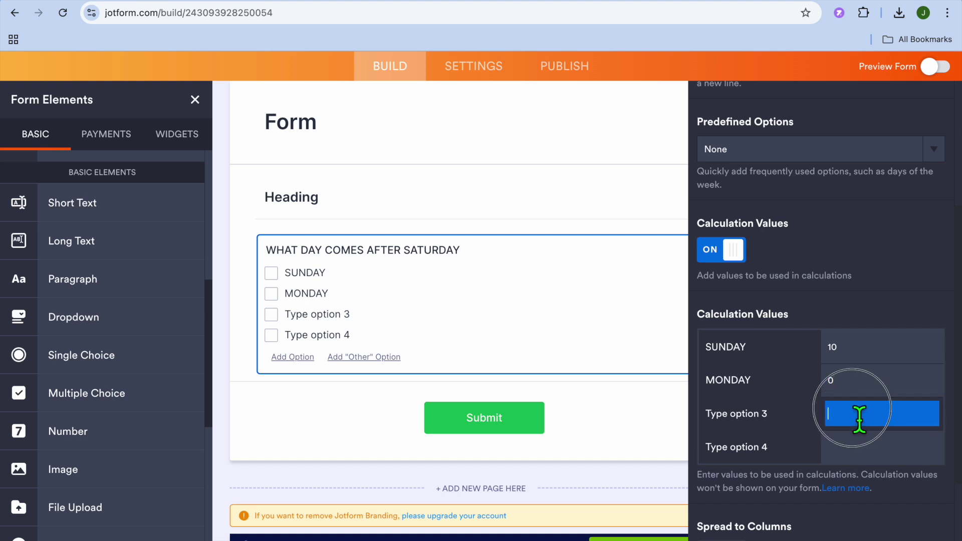
{"action": "type", "text": "0"}
{"action": "left_click", "coordinate": [863, 456]}
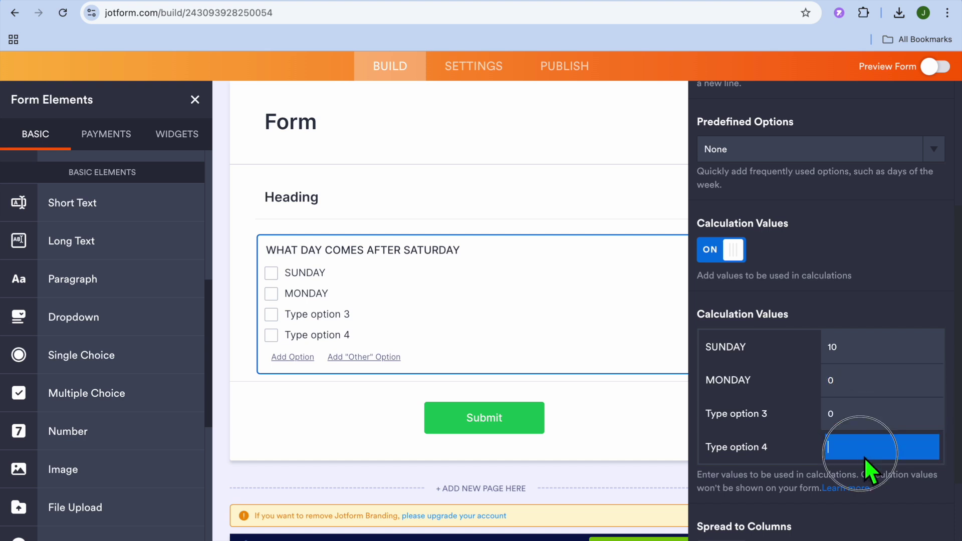
{"action": "type", "text": "0"}
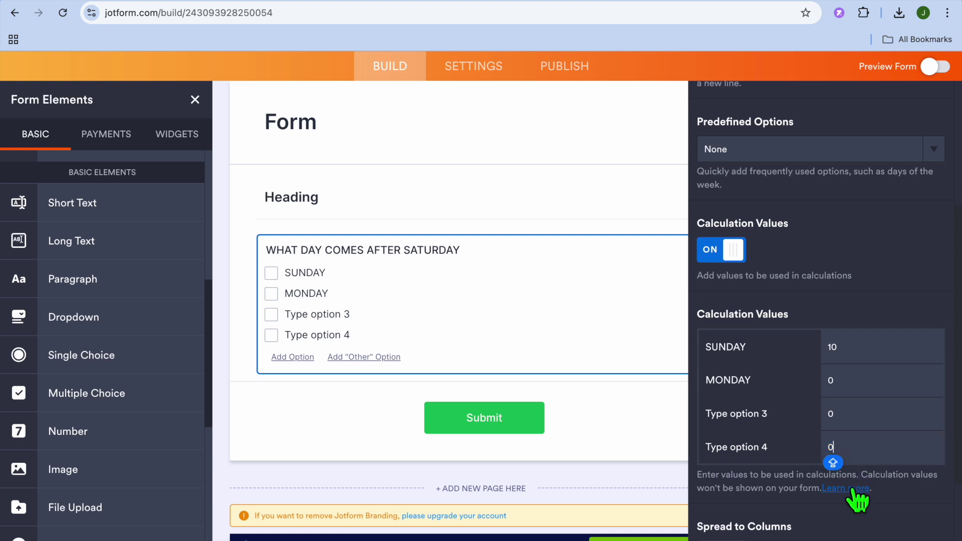
- Check the Surveying tab, then close the question's properties
{"action": "scroll", "coordinate": [853, 493], "scroll_direction": "down", "scroll_amount": 3}
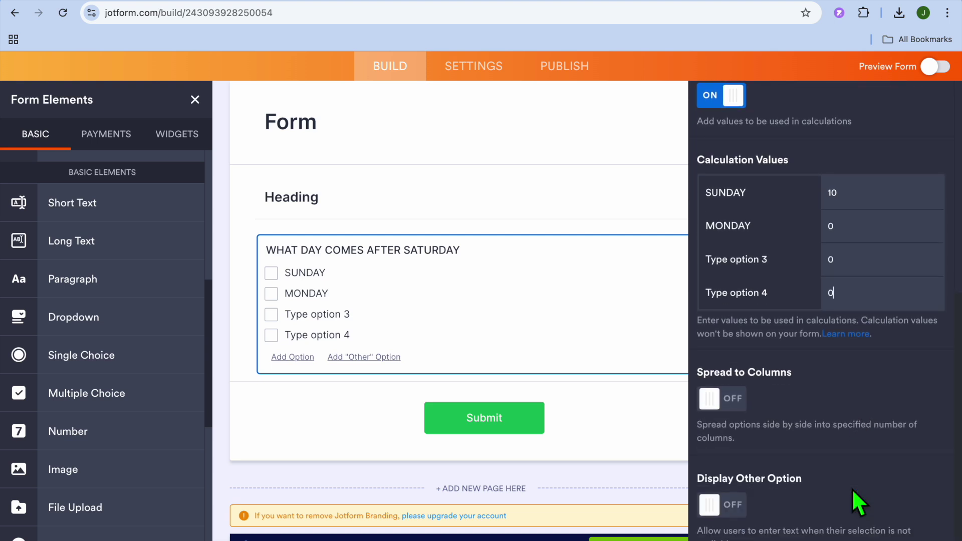
{"action": "scroll", "coordinate": [853, 491], "scroll_direction": "up", "scroll_amount": 7}
{"action": "left_click", "coordinate": [854, 141]}
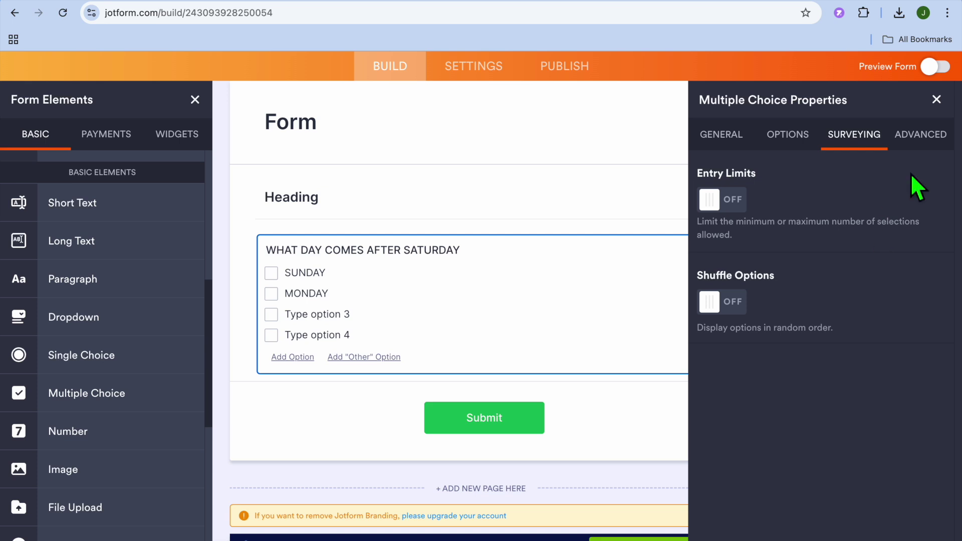
{"action": "left_click", "coordinate": [937, 98]}
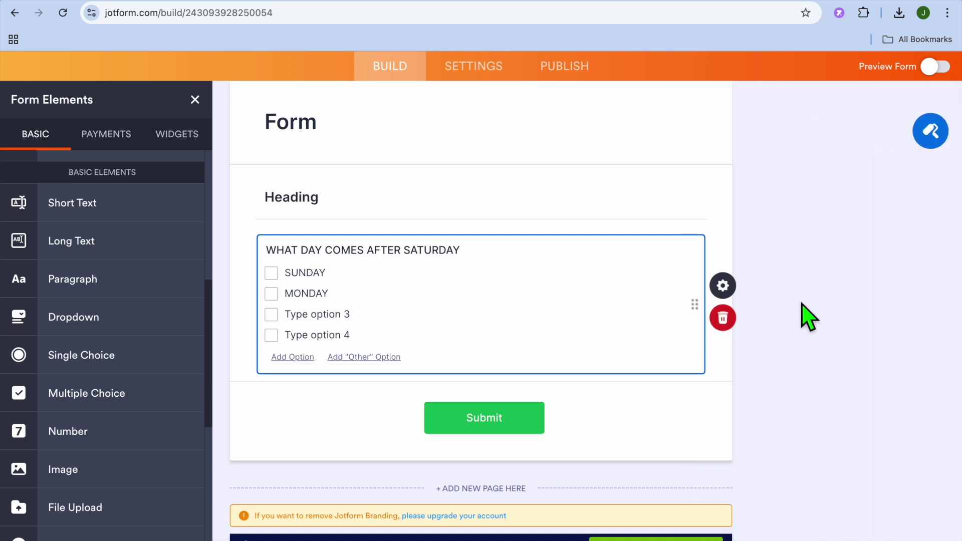
{"action": "scroll", "coordinate": [756, 418], "scroll_direction": "up", "scroll_amount": 2}
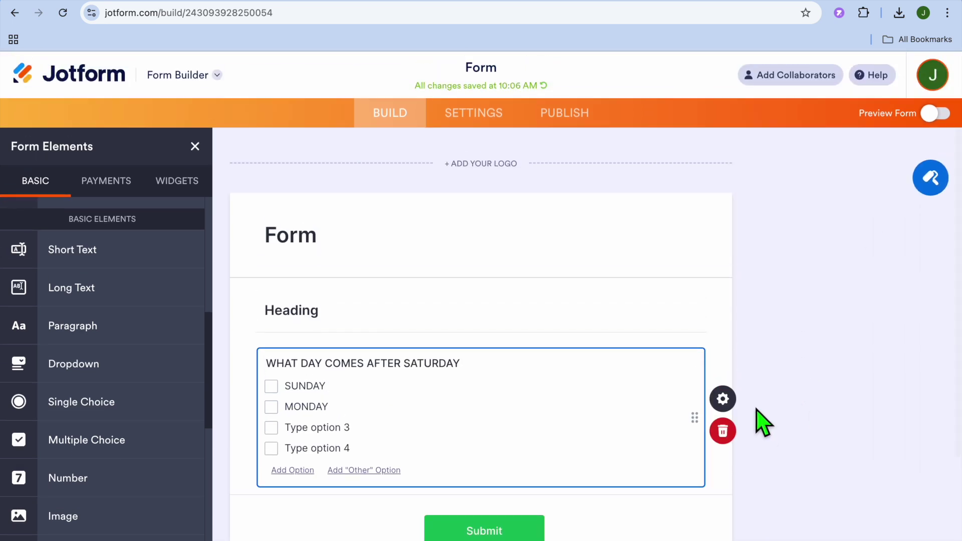
{"action": "scroll", "coordinate": [756, 418], "scroll_direction": "down", "scroll_amount": 3}
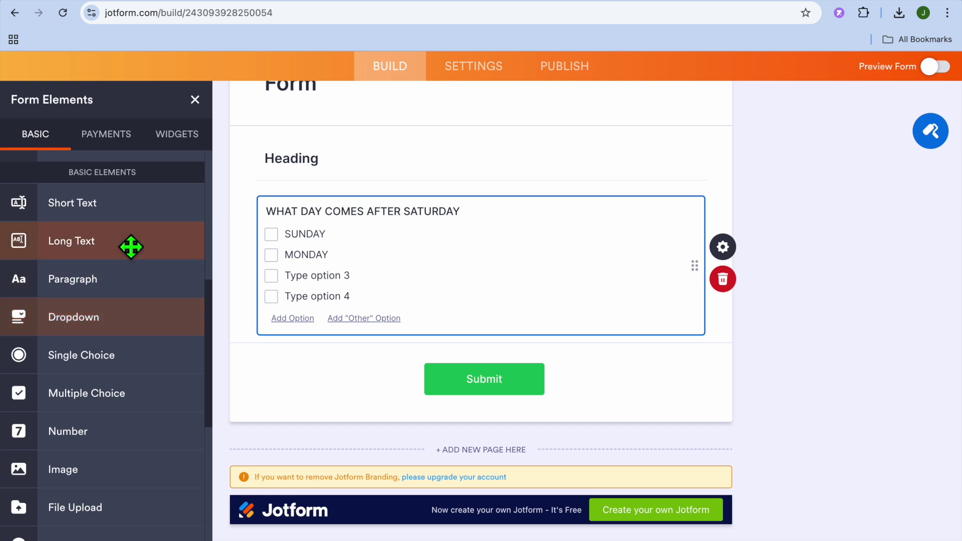
{"action": "scroll", "coordinate": [129, 406], "scroll_direction": "down", "scroll_amount": 4}
{"action": "scroll", "coordinate": [129, 407], "scroll_direction": "down", "scroll_amount": 1}
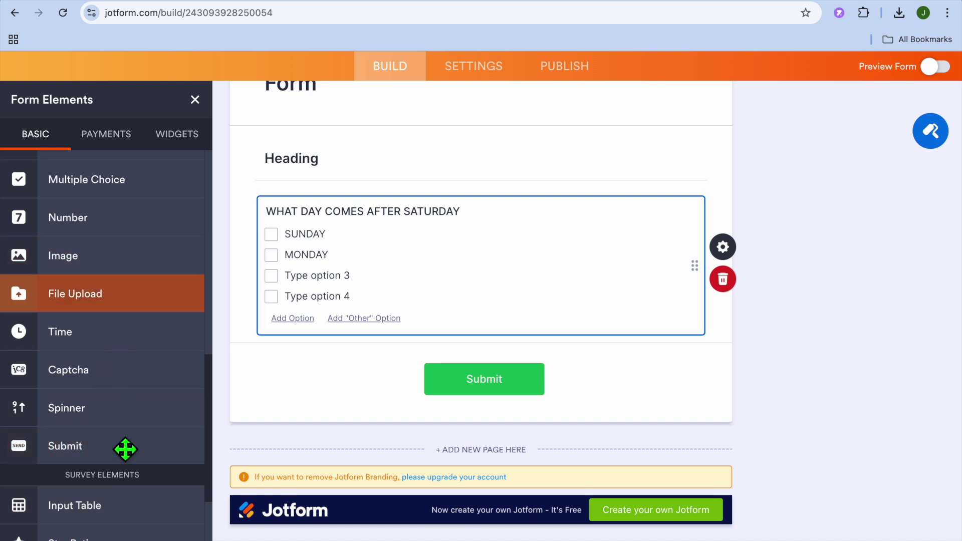
{"action": "scroll", "coordinate": [118, 458], "scroll_direction": "down", "scroll_amount": 4}
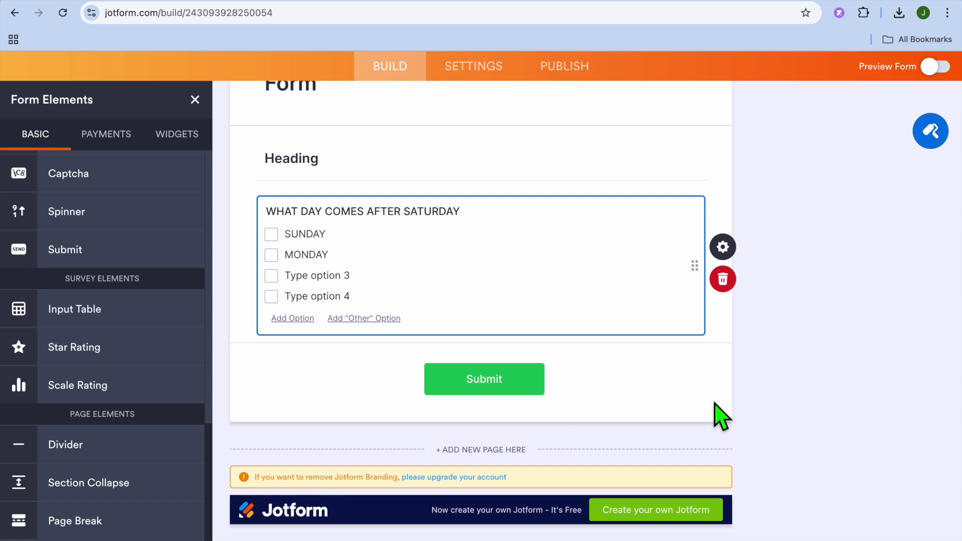
{"action": "scroll", "coordinate": [721, 413], "scroll_direction": "up", "scroll_amount": 3}
{"action": "left_click", "coordinate": [477, 113]}
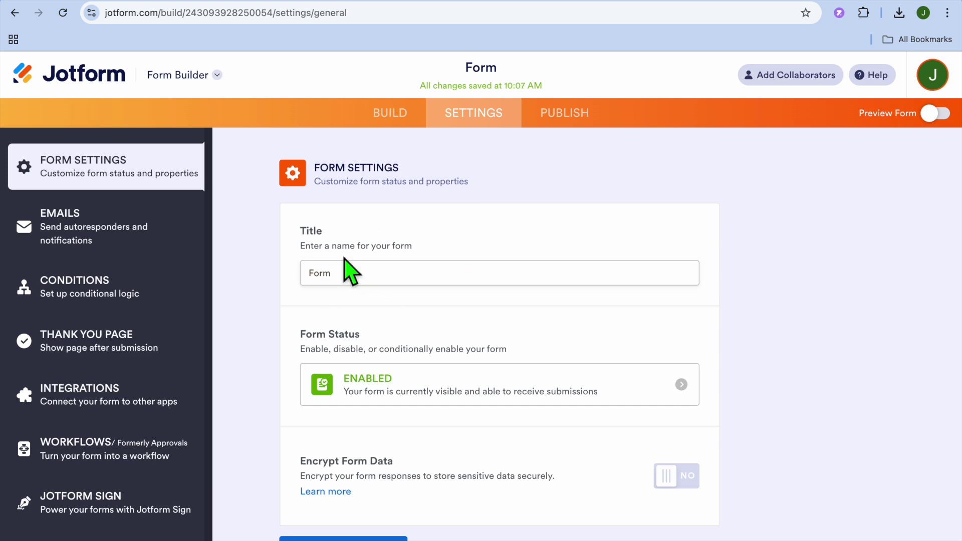
- Check the Thank You Page settings, trying Redirect before returning to Show a Thank You Page
{"action": "left_click", "coordinate": [356, 287]}
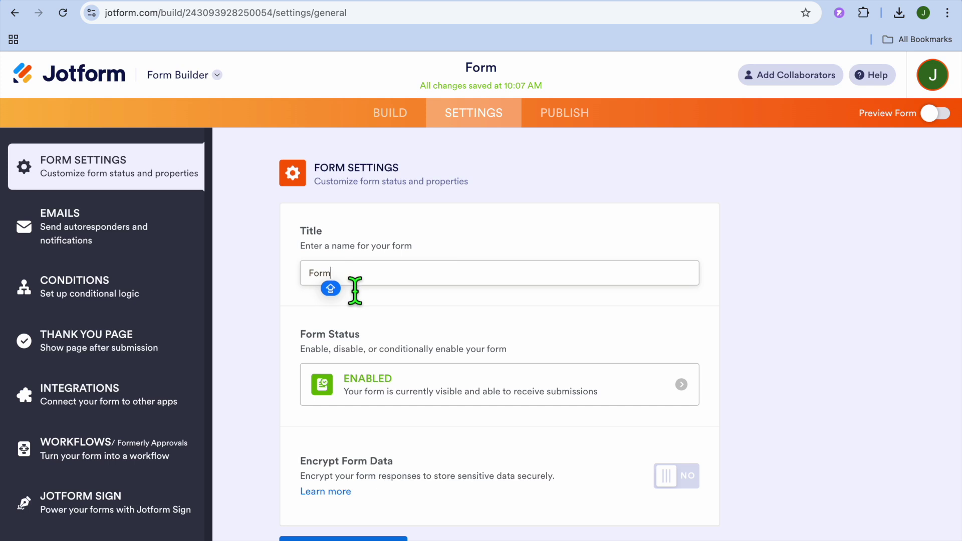
{"action": "left_click", "coordinate": [128, 348]}
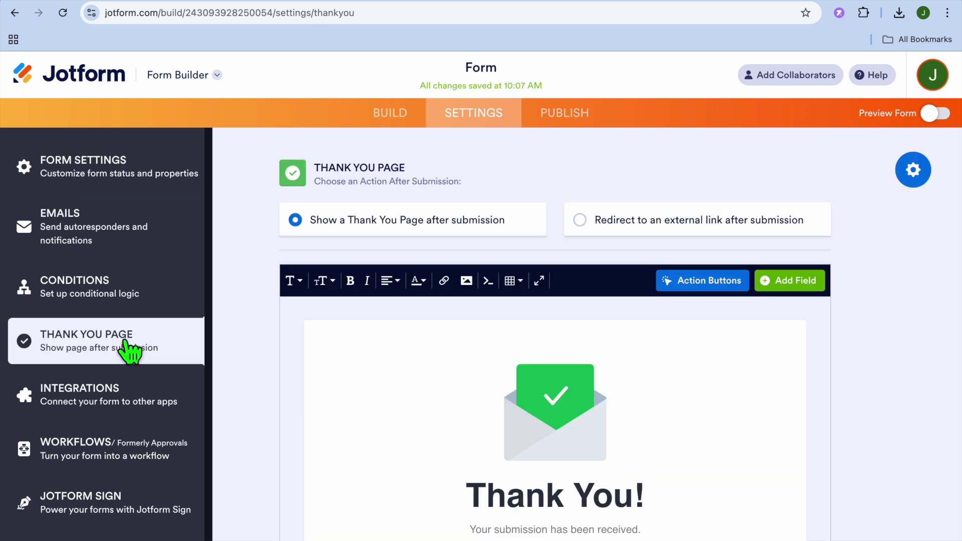
{"action": "scroll", "coordinate": [410, 412], "scroll_direction": "down", "scroll_amount": 2}
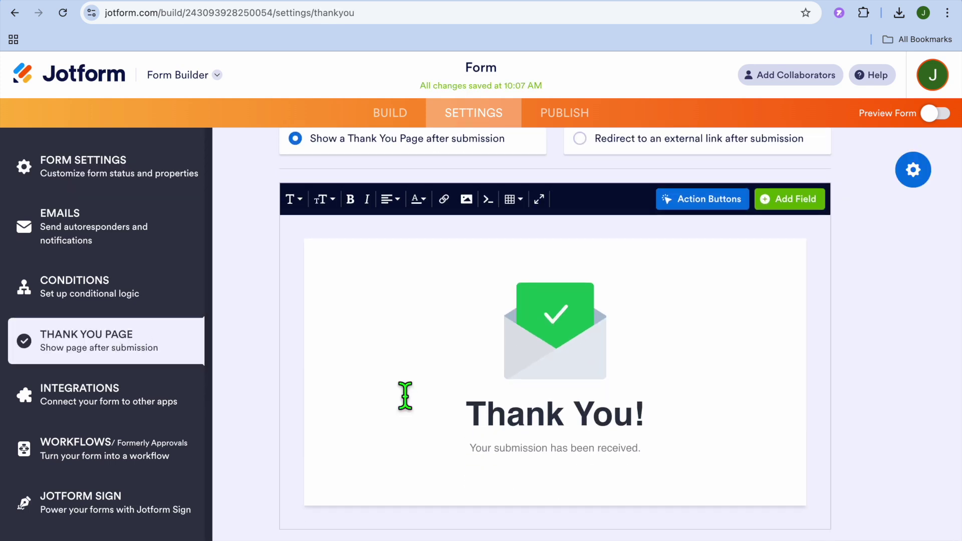
{"action": "scroll", "coordinate": [405, 395], "scroll_direction": "up", "scroll_amount": 2}
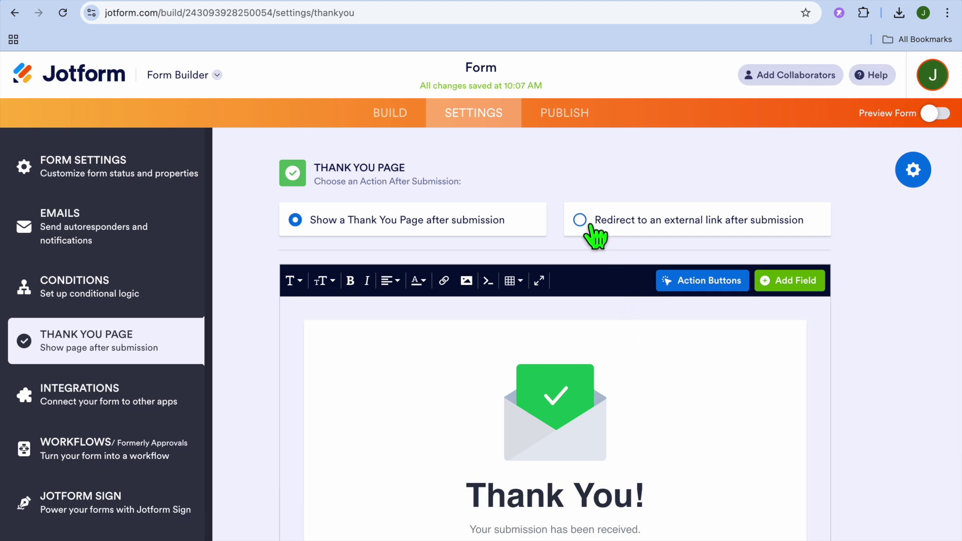
{"action": "left_click", "coordinate": [582, 223]}
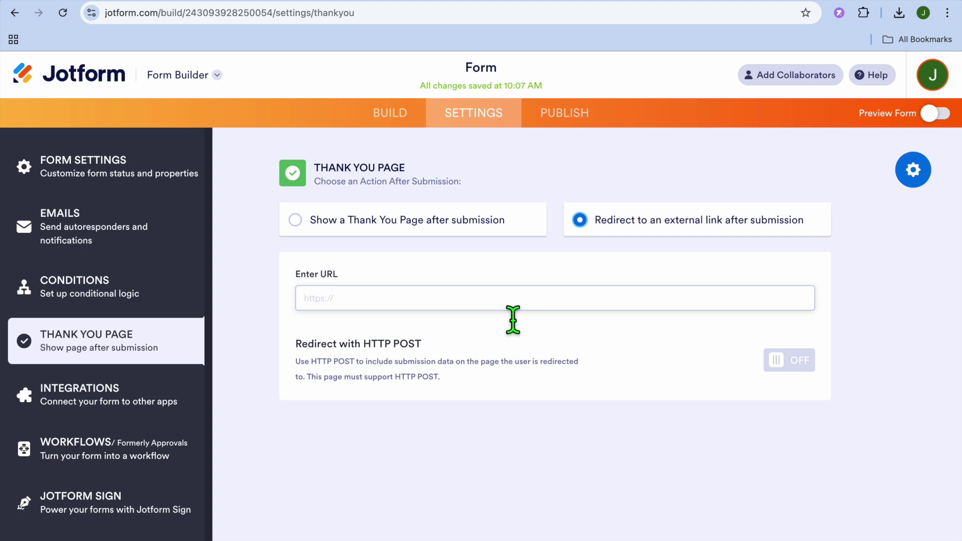
{"action": "left_click", "coordinate": [299, 221]}
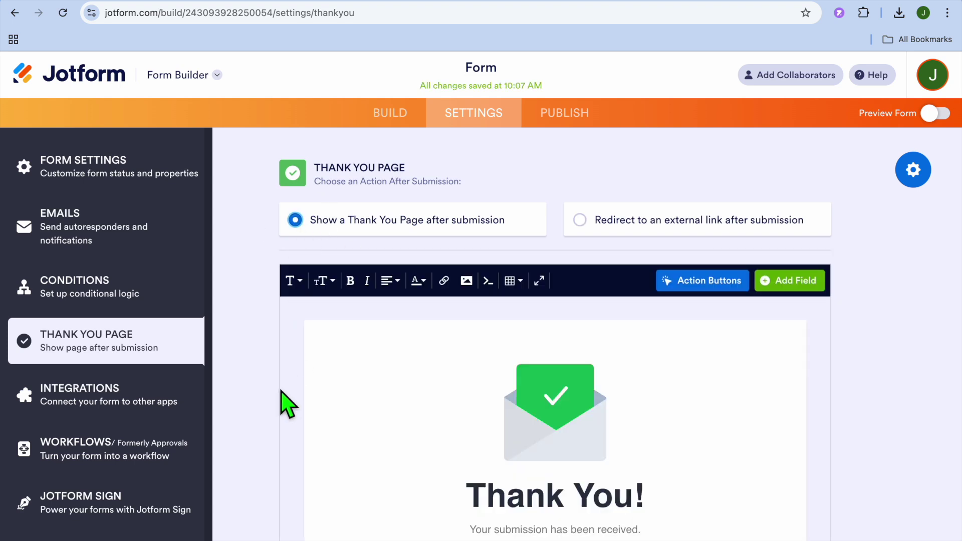
- Review the form's Integrations settings and move on to the Publish page
{"action": "scroll", "coordinate": [282, 400], "scroll_direction": "down", "scroll_amount": 2}
{"action": "scroll", "coordinate": [216, 423], "scroll_direction": "down", "scroll_amount": 1}
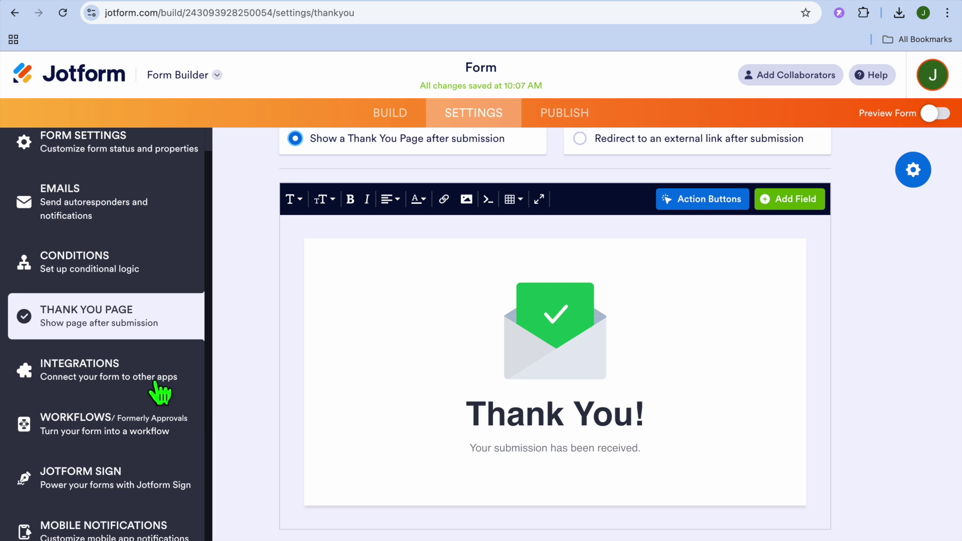
{"action": "left_click", "coordinate": [142, 376]}
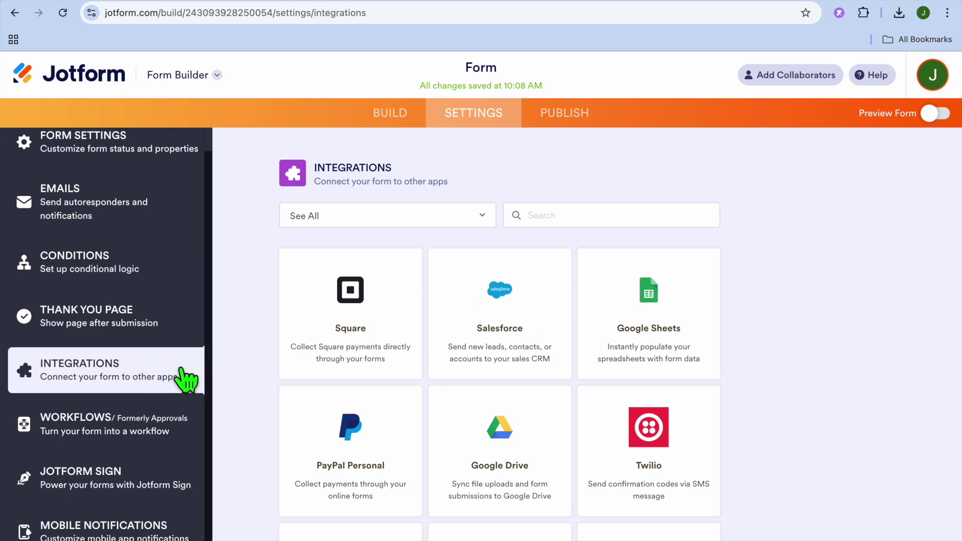
{"action": "scroll", "coordinate": [186, 381], "scroll_direction": "up", "scroll_amount": 1}
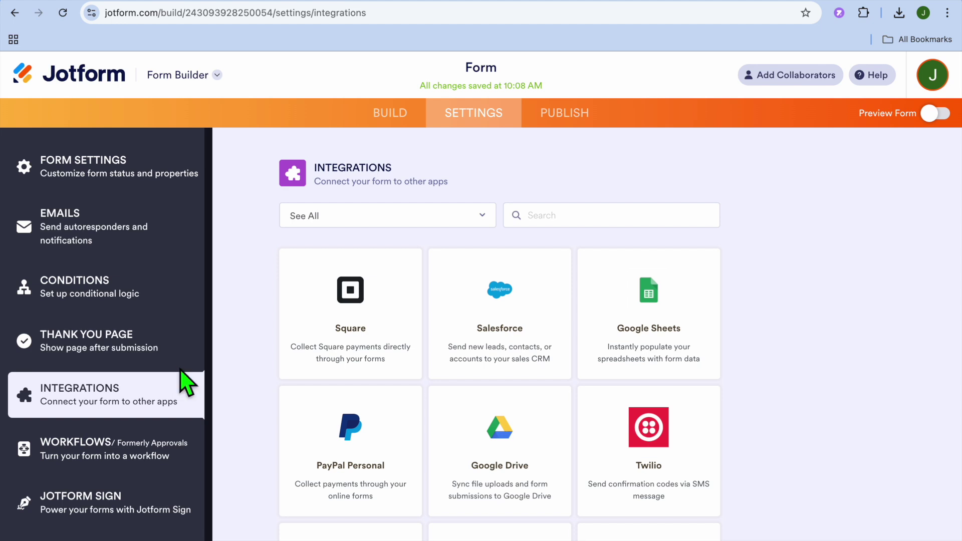
{"action": "scroll", "coordinate": [186, 384], "scroll_direction": "down", "scroll_amount": 1}
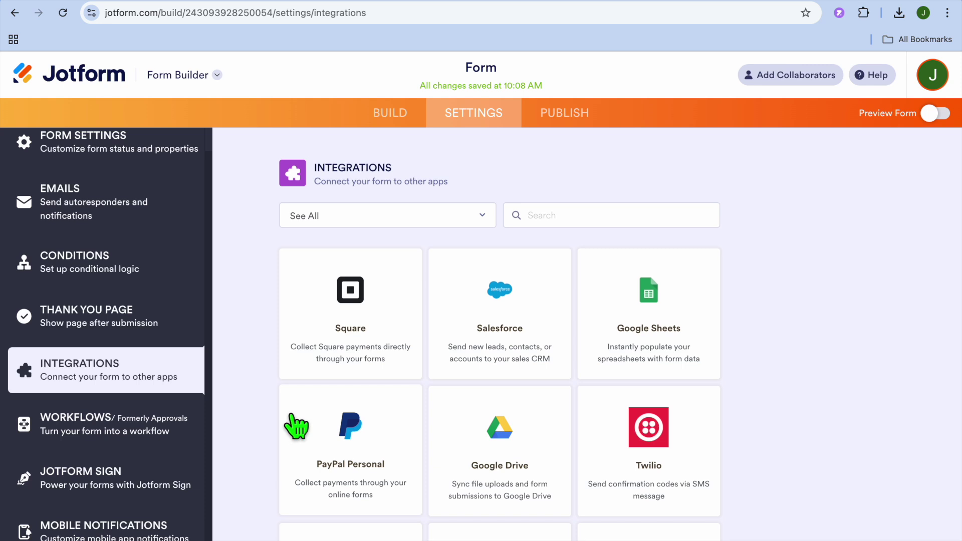
{"action": "left_click", "coordinate": [569, 116]}
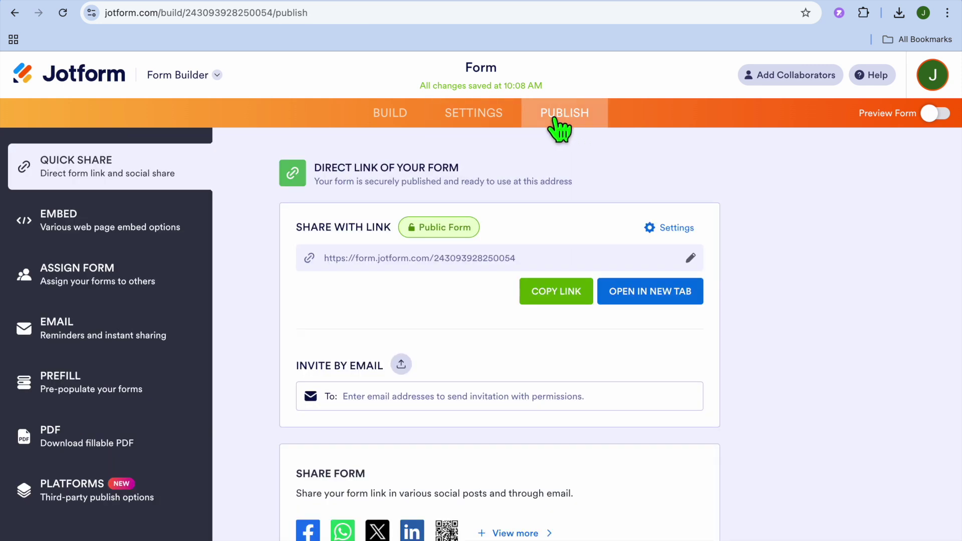
- Look at the Embed options, then copy the form's direct link from Quick Share
{"action": "left_click", "coordinate": [110, 231]}
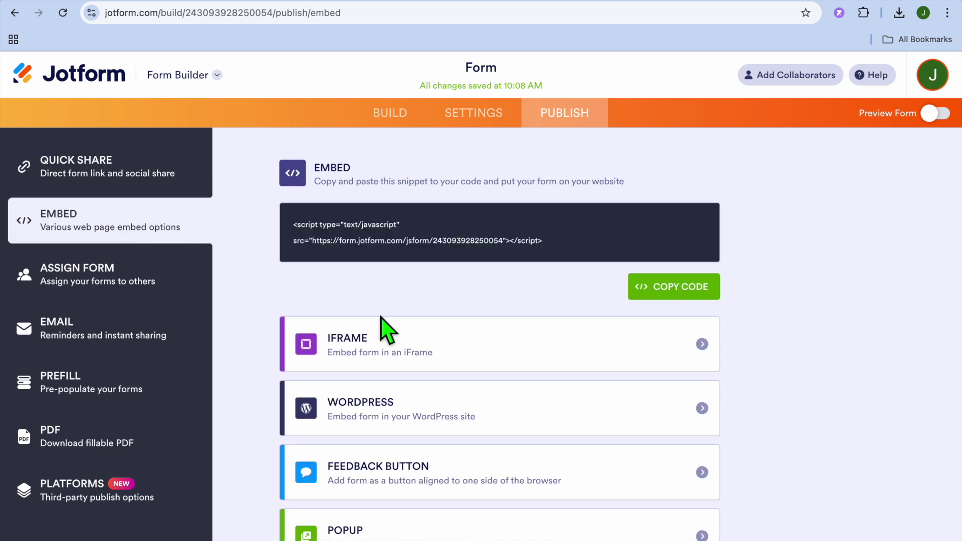
{"action": "left_click", "coordinate": [660, 286]}
{"action": "left_click", "coordinate": [132, 171]}
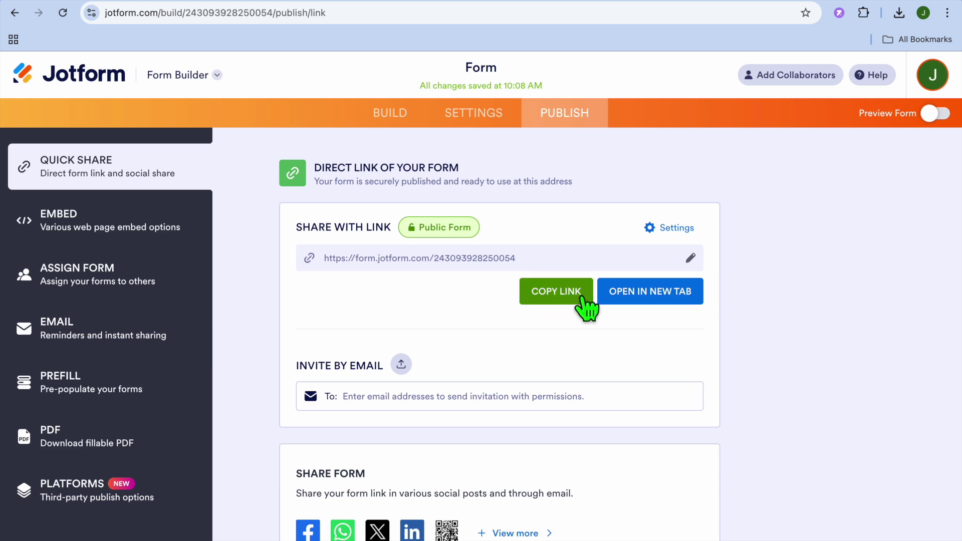
{"action": "left_click", "coordinate": [563, 293]}
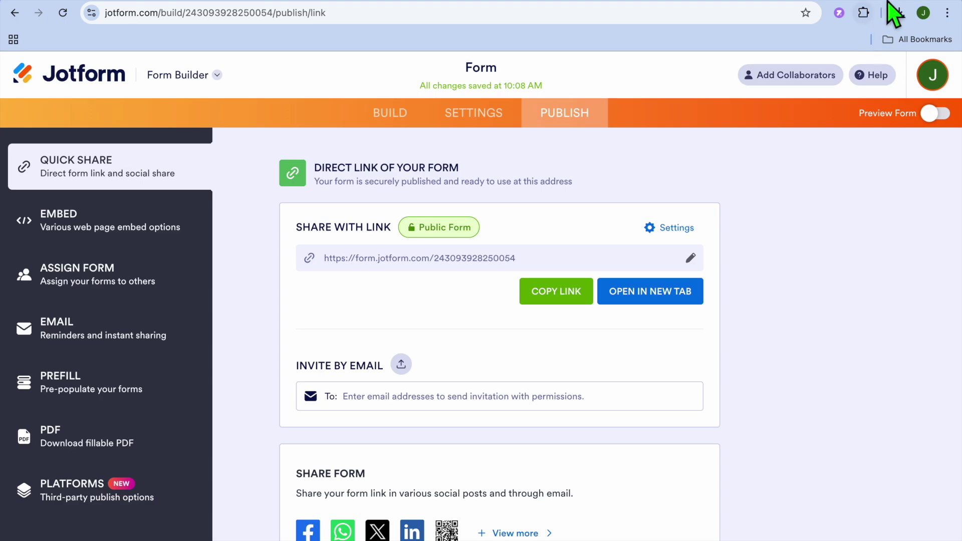
- Open the copied live form link in a new tab, answer SUNDAY, and submit it
{"action": "key", "text": "ctrl+t"}
{"action": "right_click", "coordinate": [735, 25]}
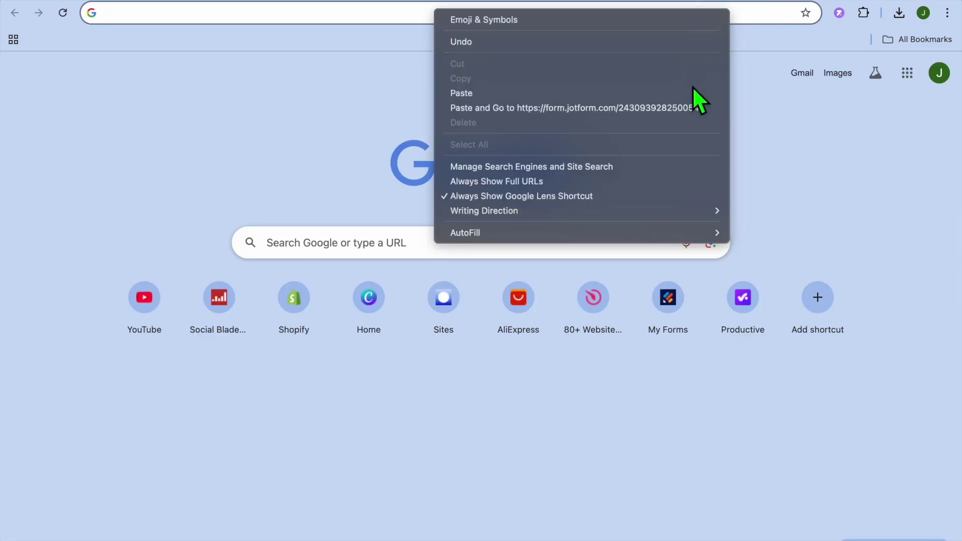
{"action": "left_click", "coordinate": [649, 128]}
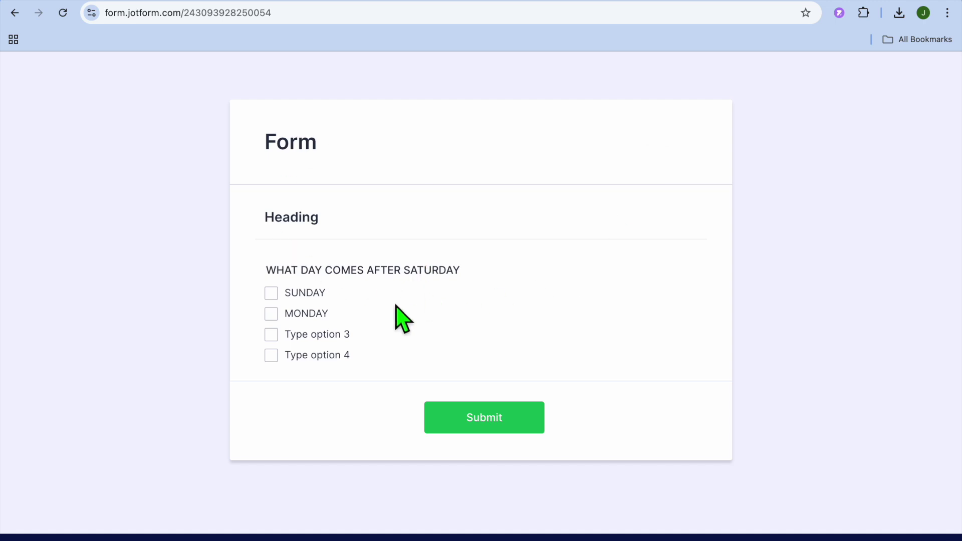
{"action": "left_click", "coordinate": [271, 295]}
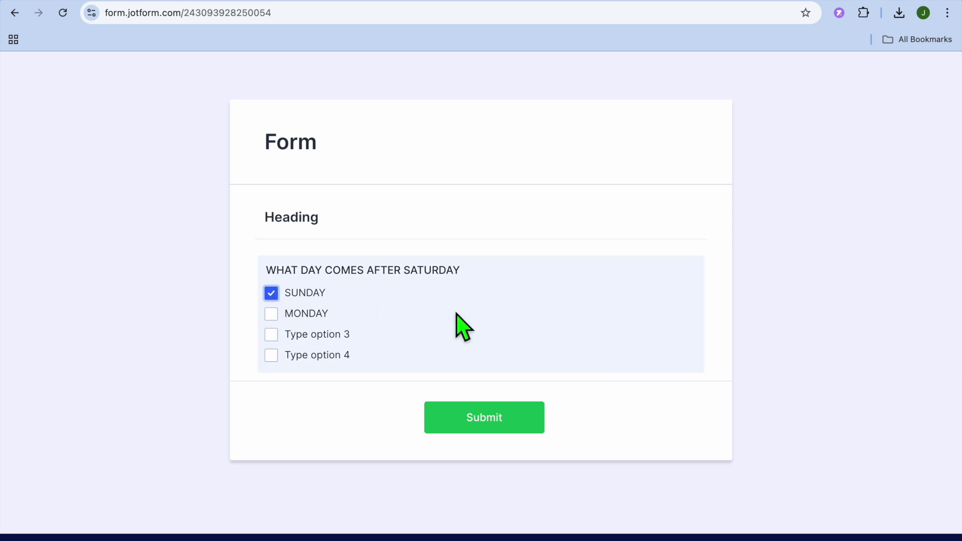
{"action": "left_click", "coordinate": [500, 423]}
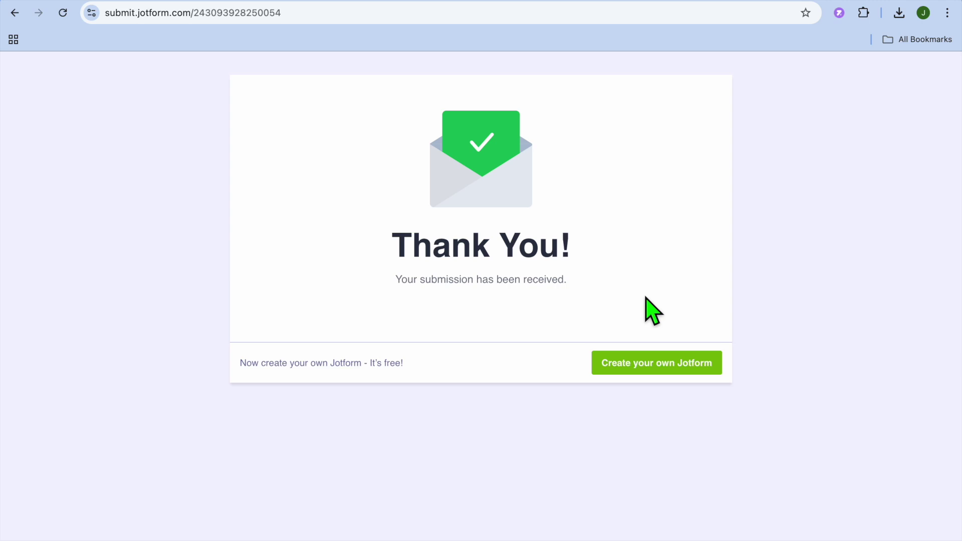
- Go from the builder to My Forms, select the quiz, and open its Submissions
{"action": "left_click", "coordinate": [858, 2]}
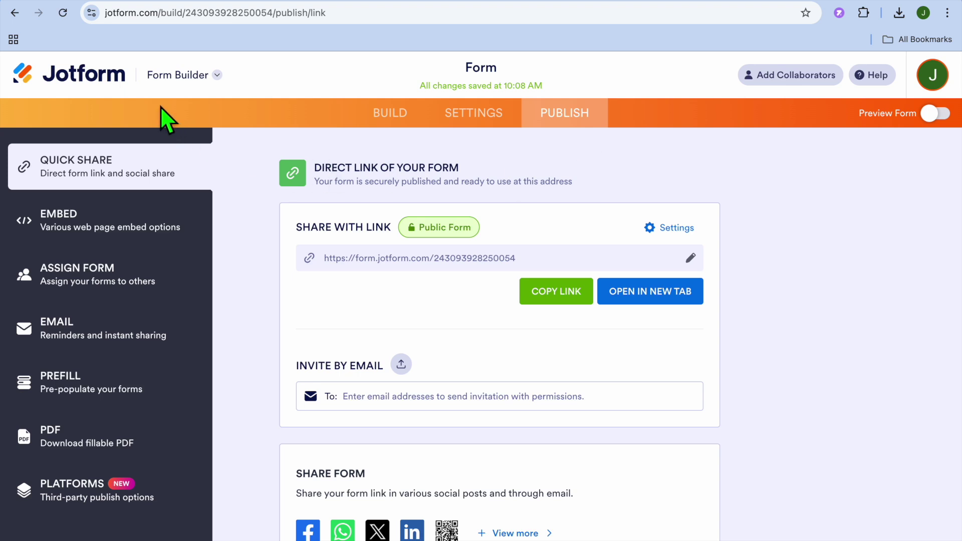
{"action": "left_click", "coordinate": [110, 80]}
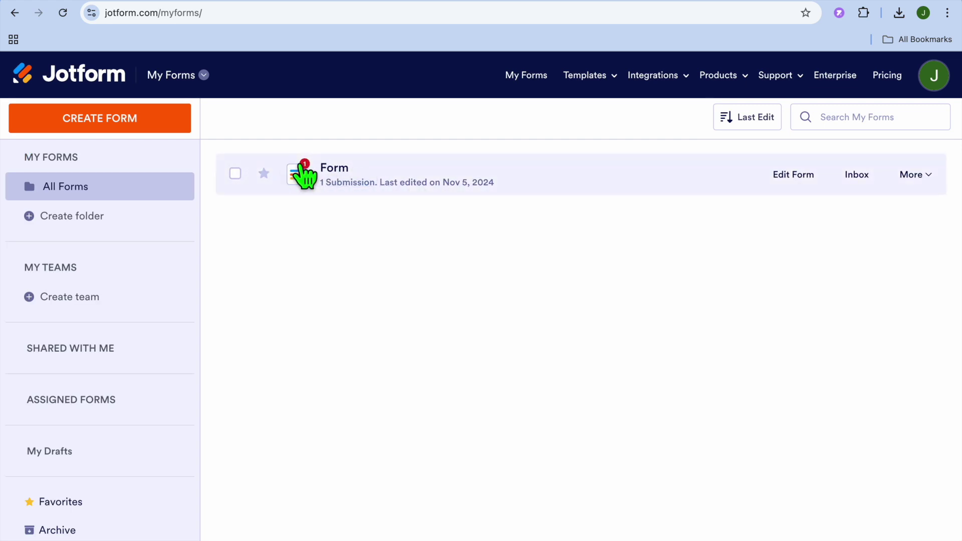
{"action": "left_click", "coordinate": [408, 182]}
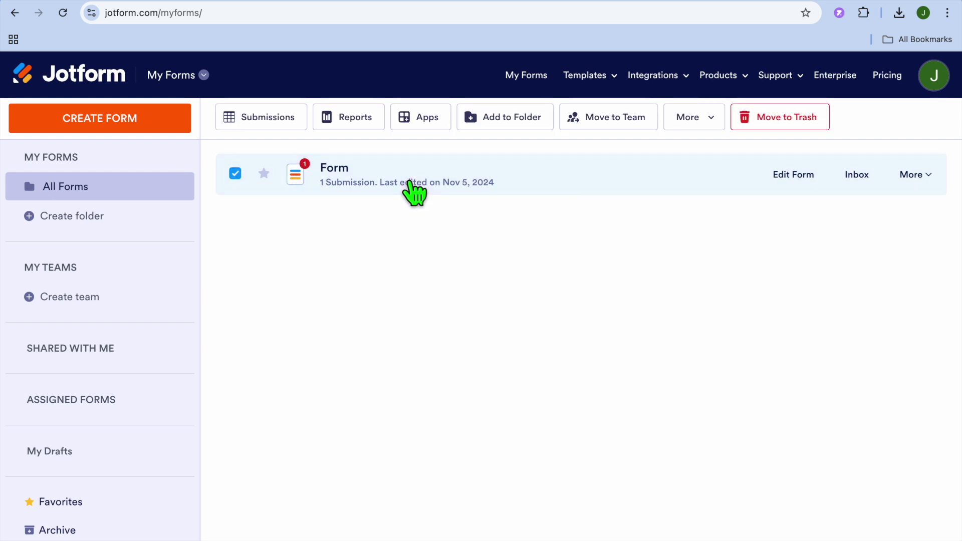
{"action": "left_click", "coordinate": [259, 123]}
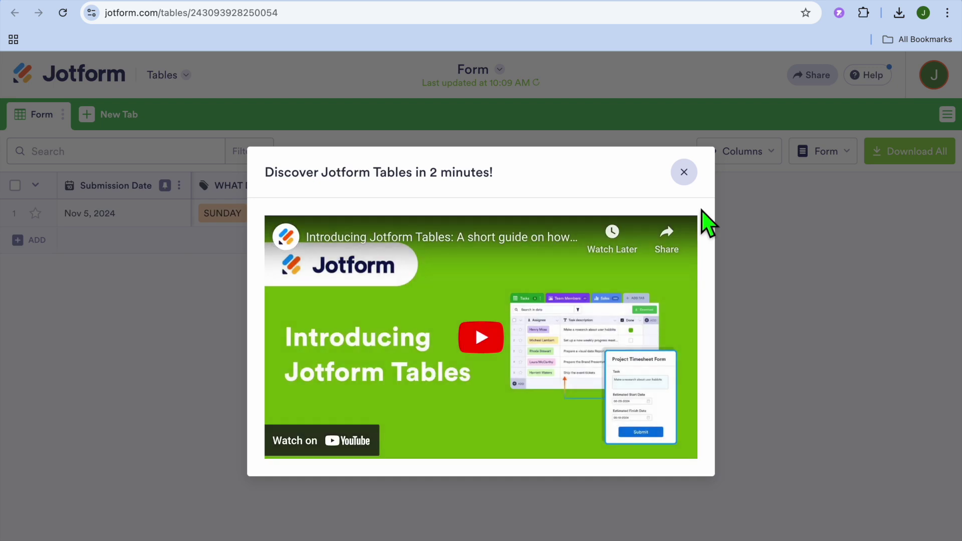
- Dismiss the Discover Jotform Tables video to reveal the single SUNDAY entry in row 1
{"action": "left_click", "coordinate": [683, 172]}
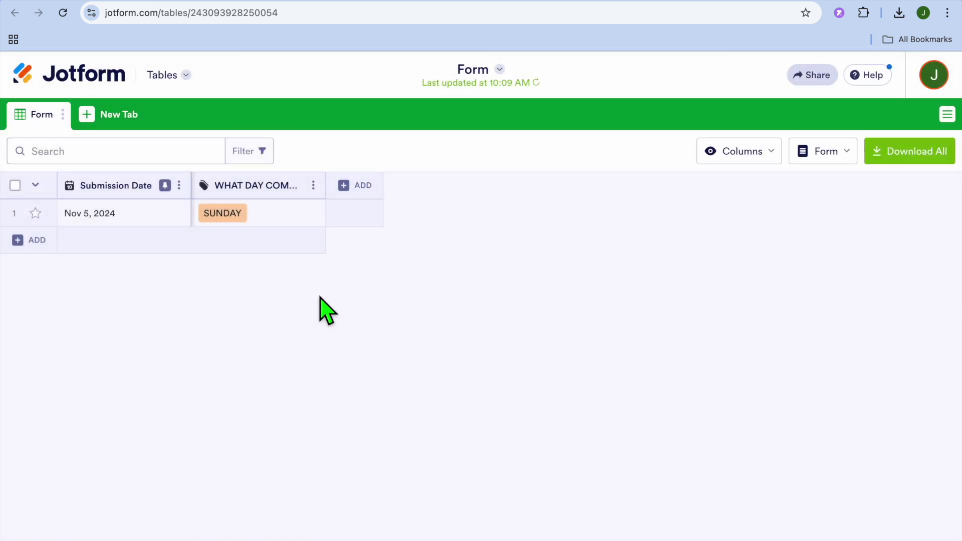
{"action": "mouse_move", "coordinate": [101, 210]}
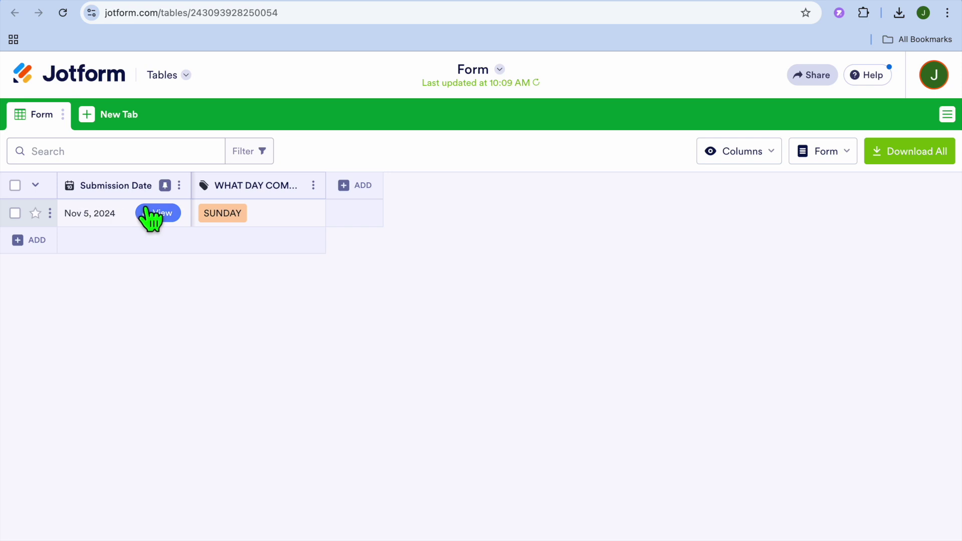